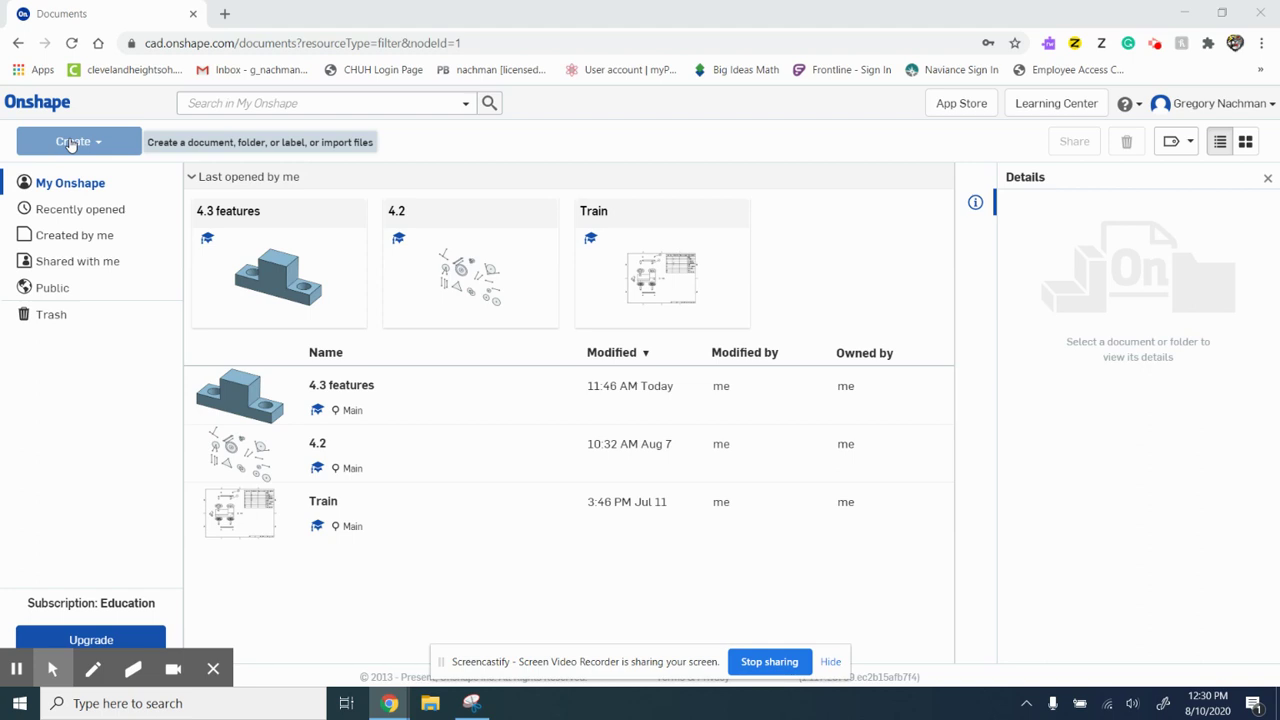
Step: Open the Create menu on the My Onshape documents page
left_click(72, 143)
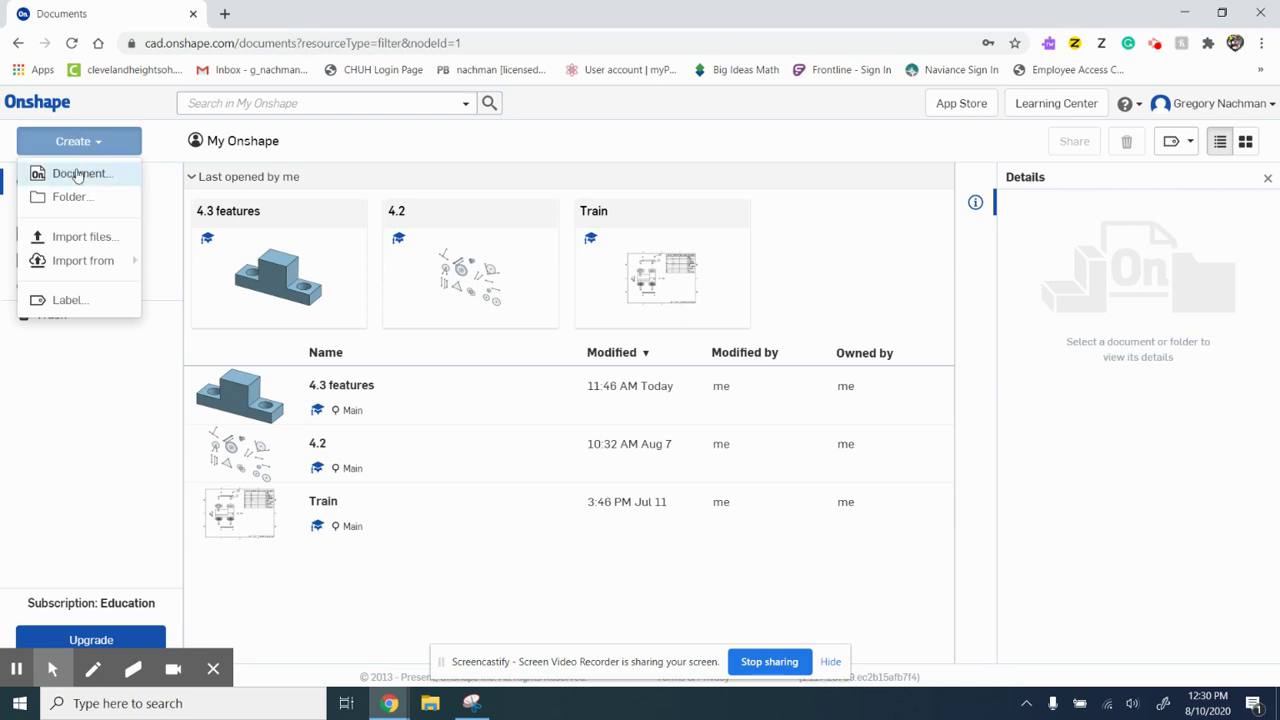
Step: Create a new document named Puzzle cube followed by the owner's name
left_click(78, 174)
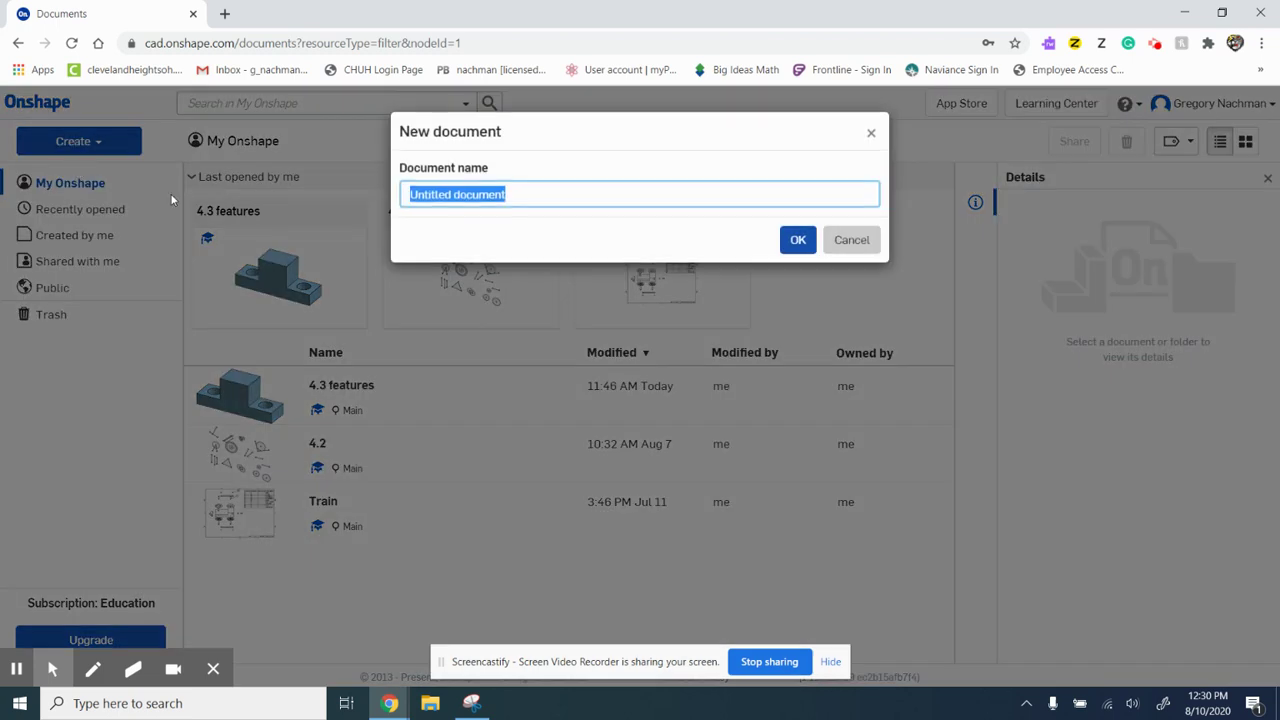
type("Puzzle cube")
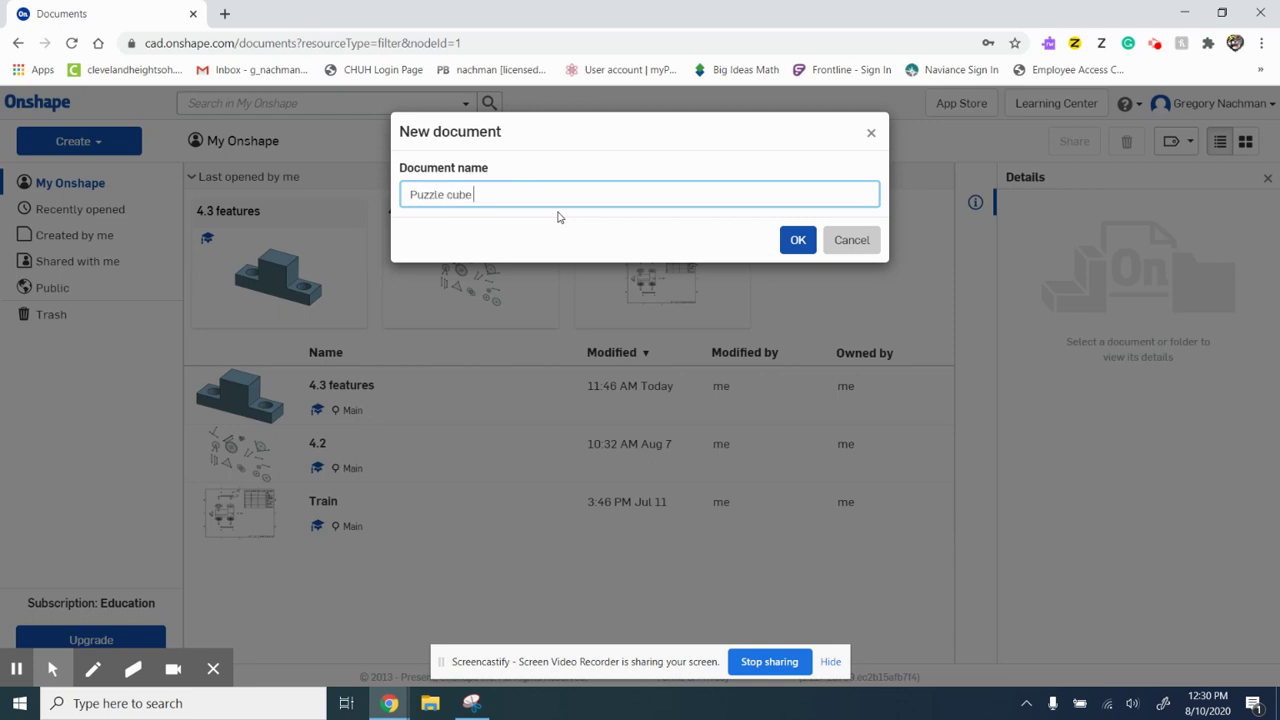
key("BackSpace")
key("BackSpace")
type("Mrschman")
left_click(798, 240)
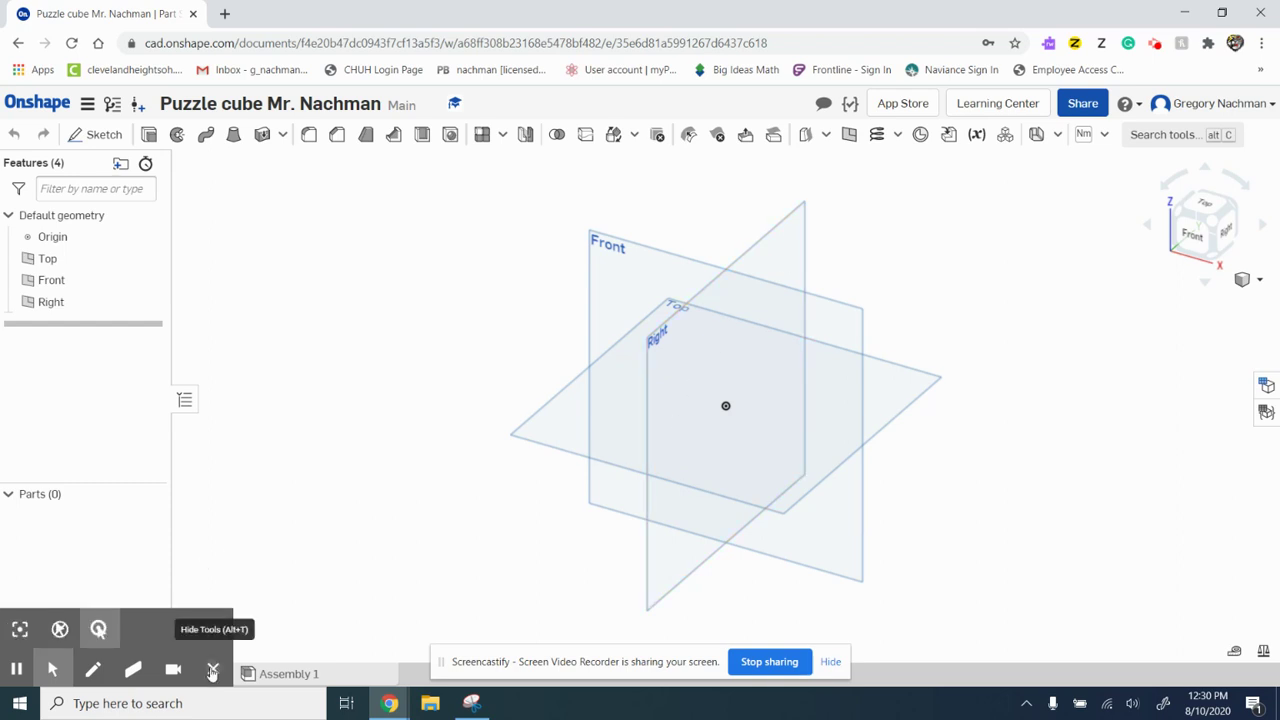
Step: Rename the Part Studio 1 tab to Blue
left_click(212, 670)
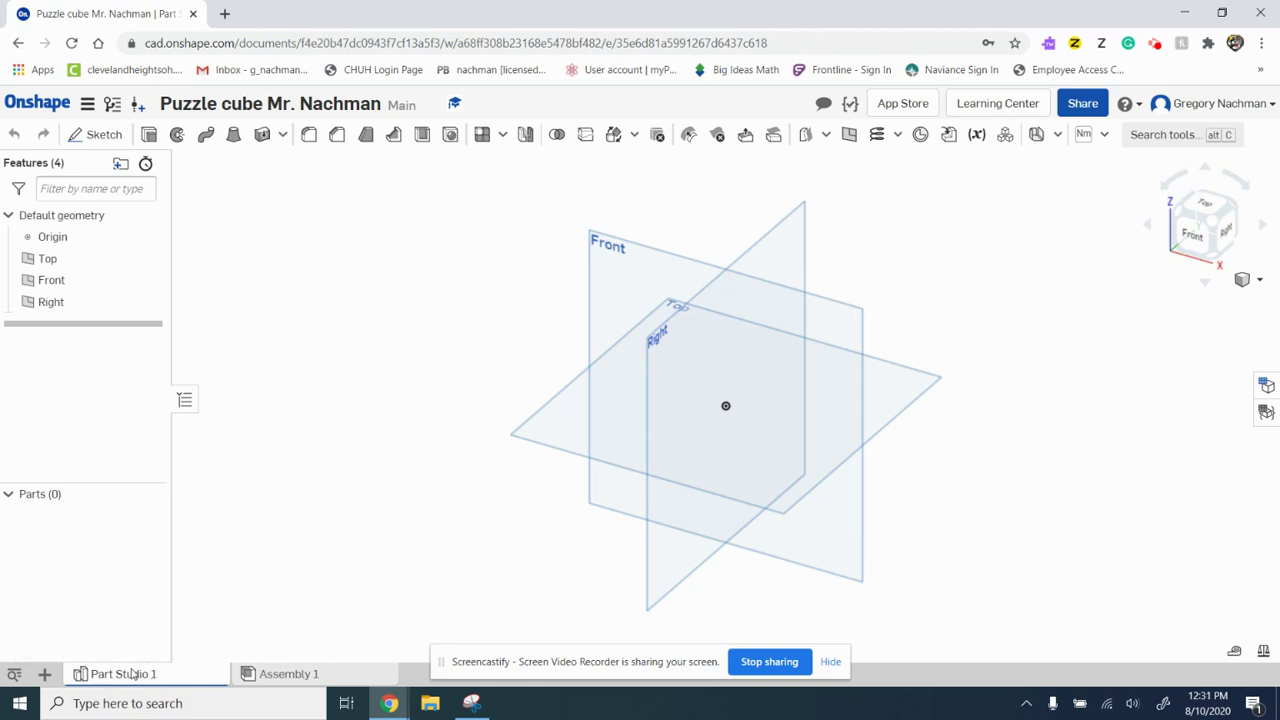
mouse_move(129, 675)
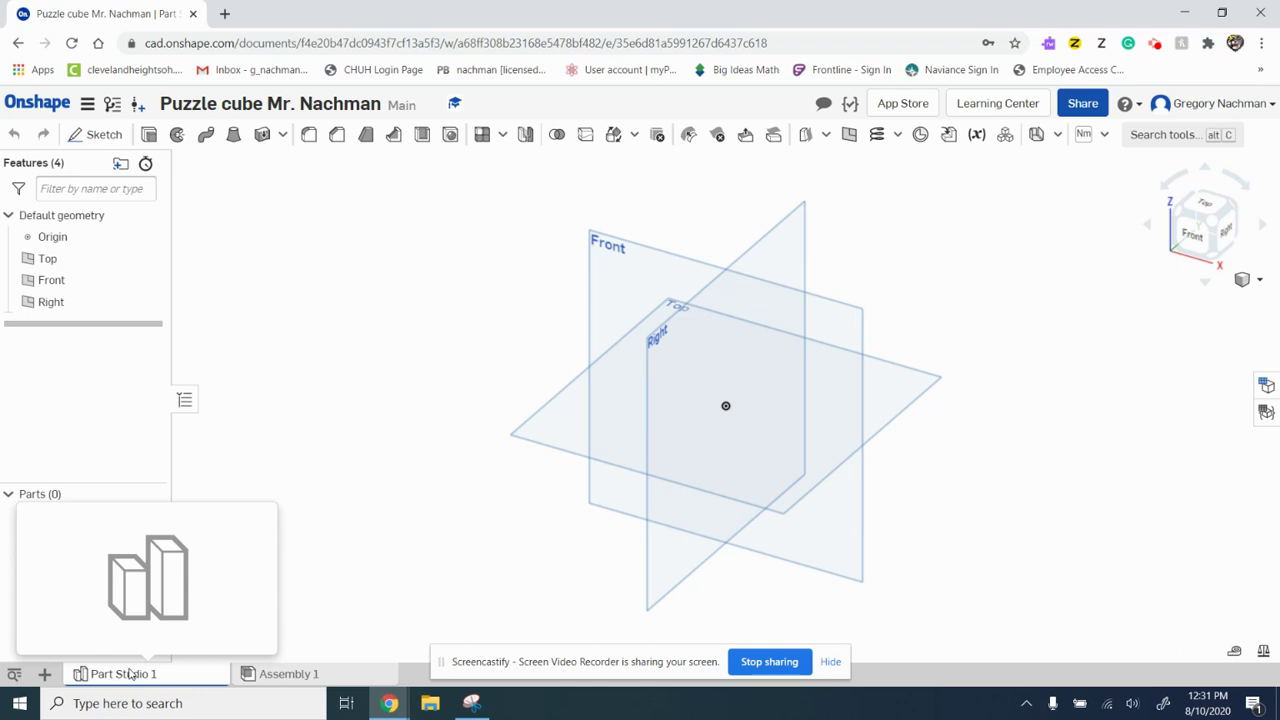
right_click(130, 675)
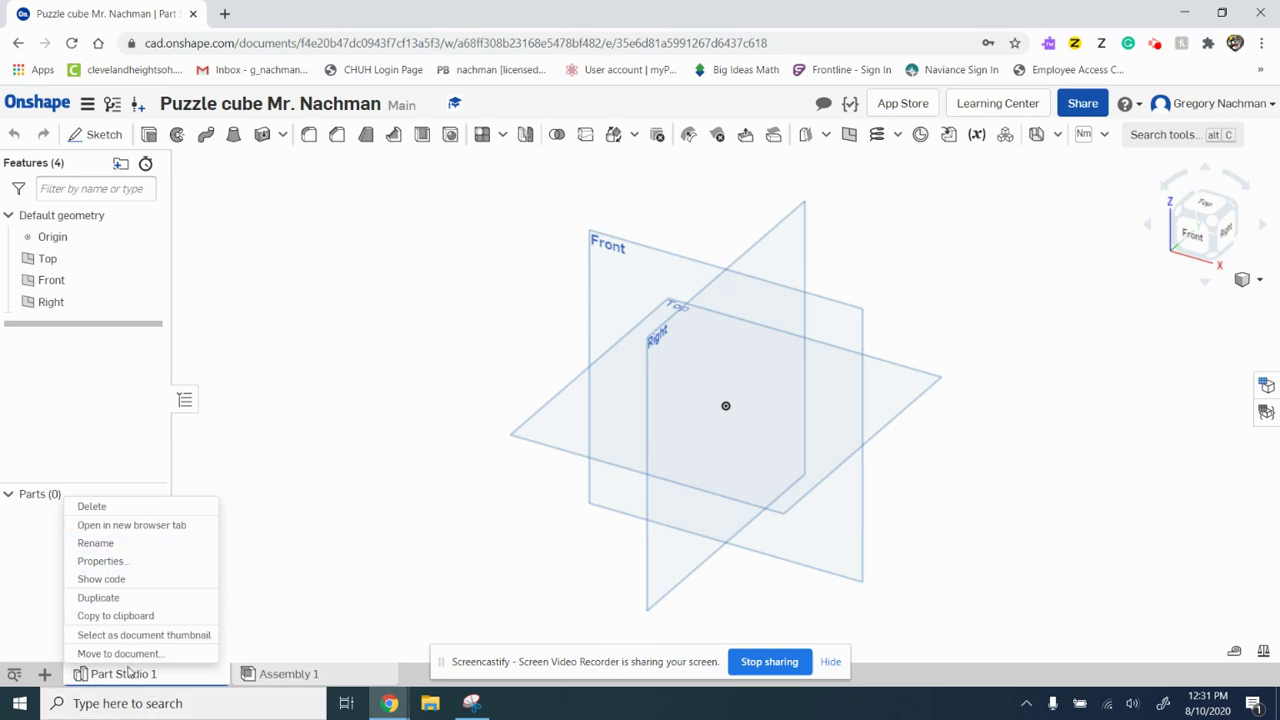
left_click(96, 544)
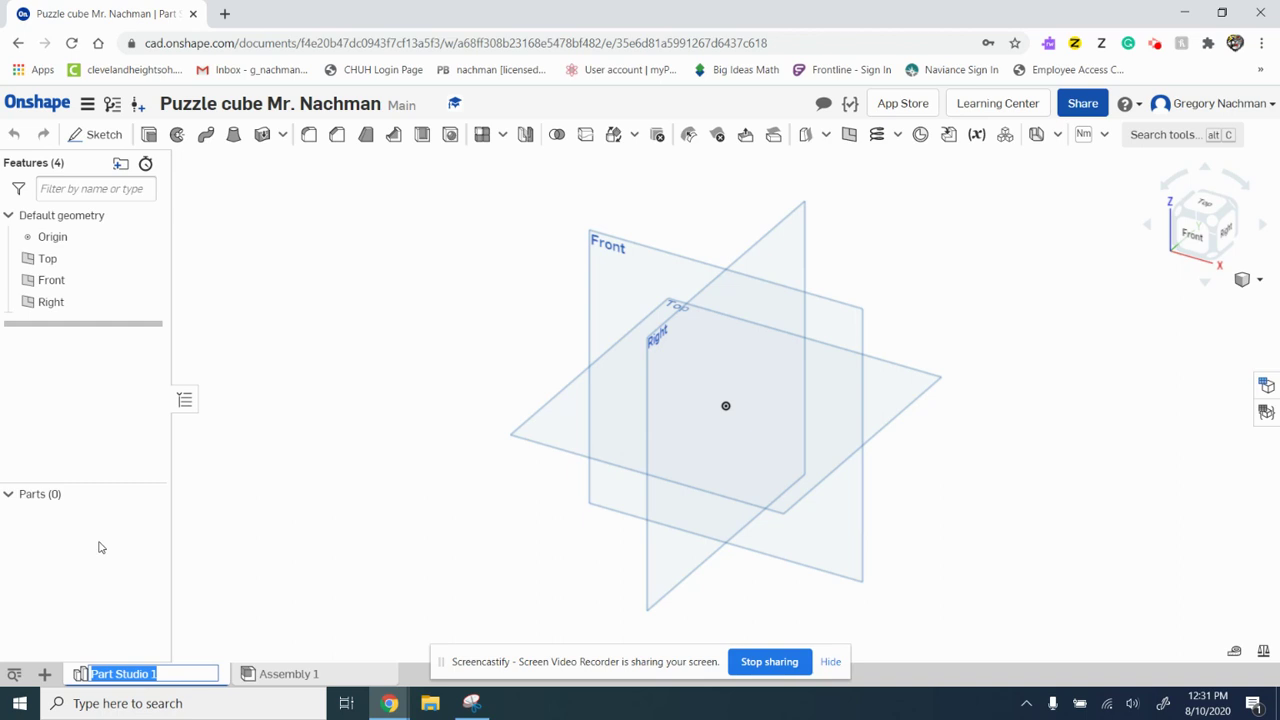
type("Blue")
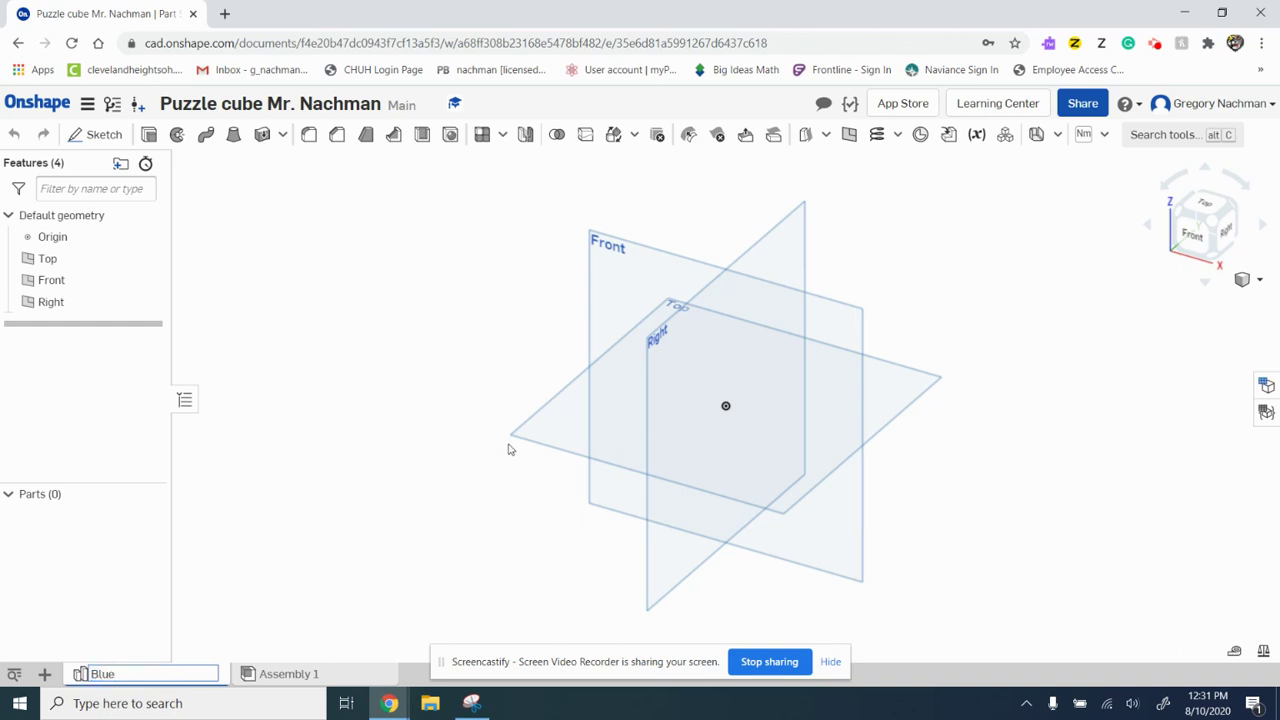
left_click(427, 409)
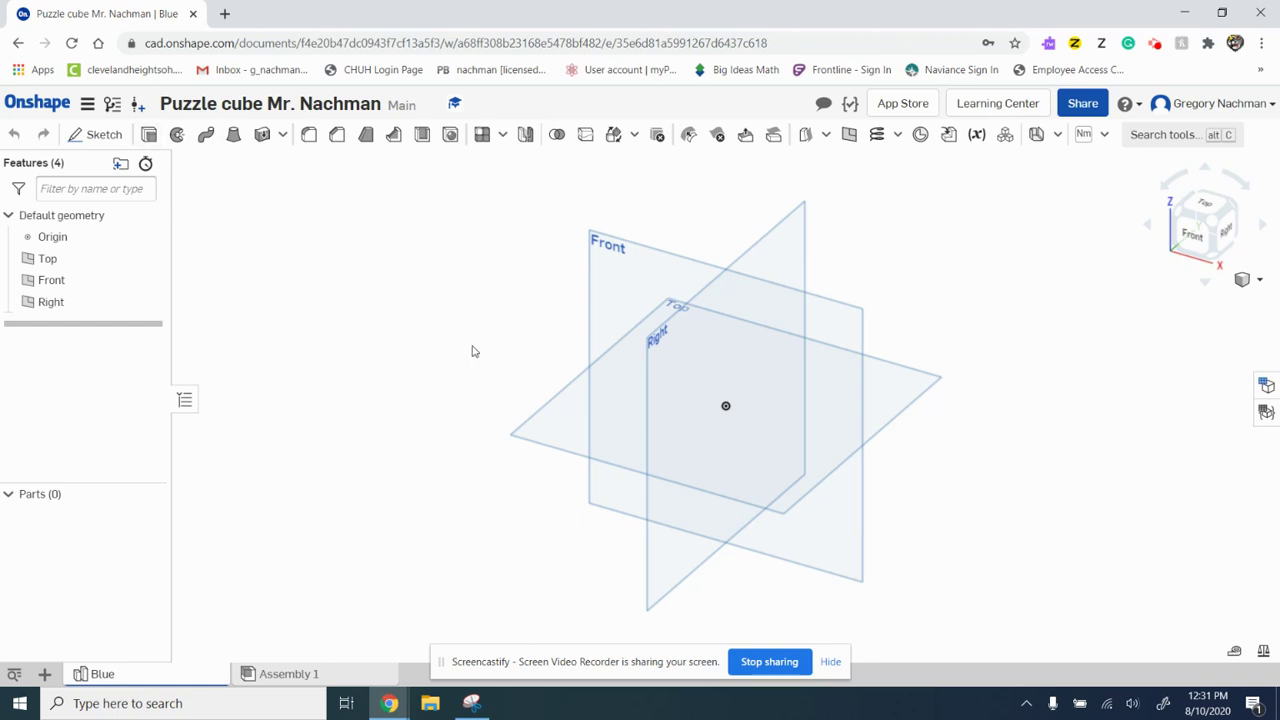
Step: Start Sketch 1 on the Front plane and view it face-on
left_click(104, 135)
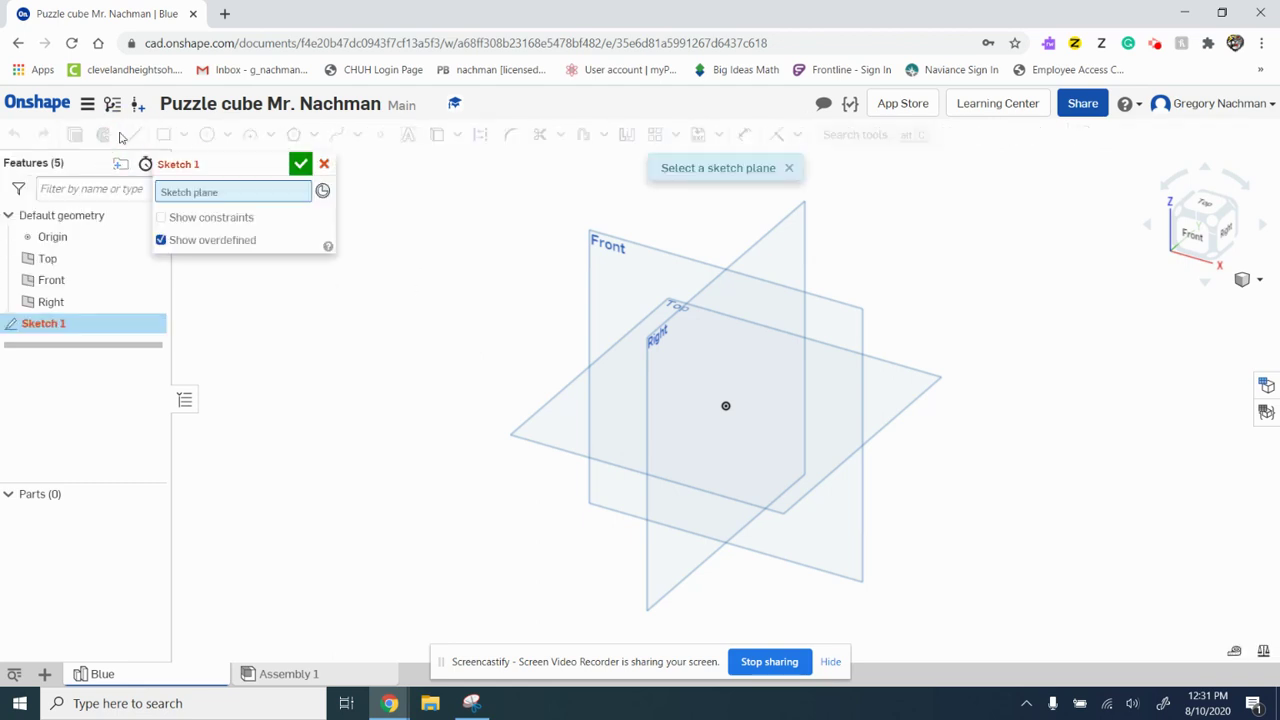
left_click(324, 164)
left_click(97, 136)
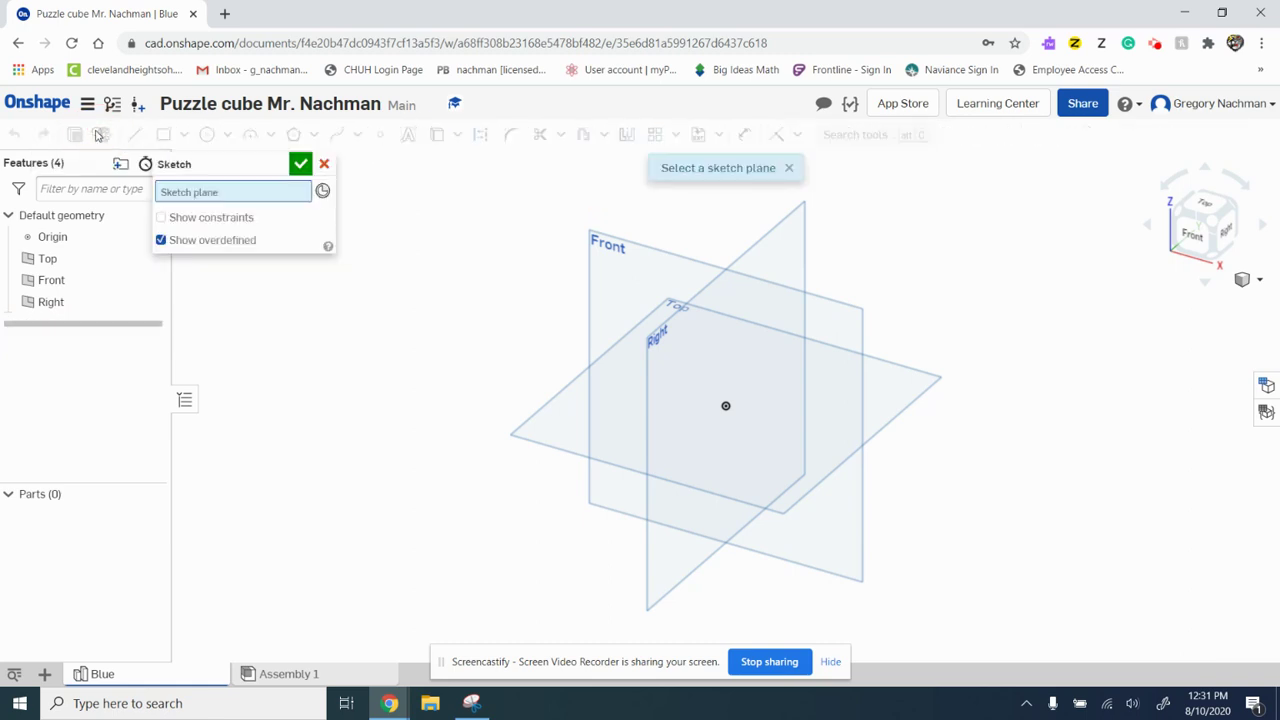
left_click(642, 266)
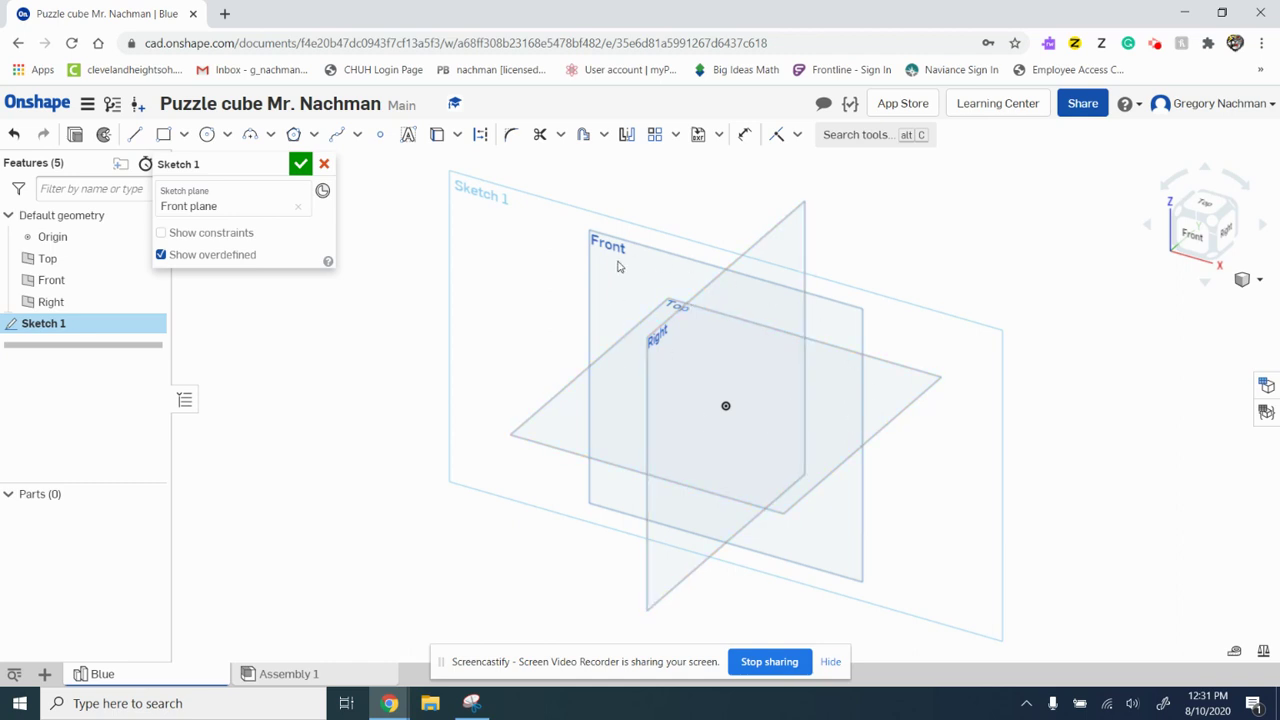
left_click(1190, 233)
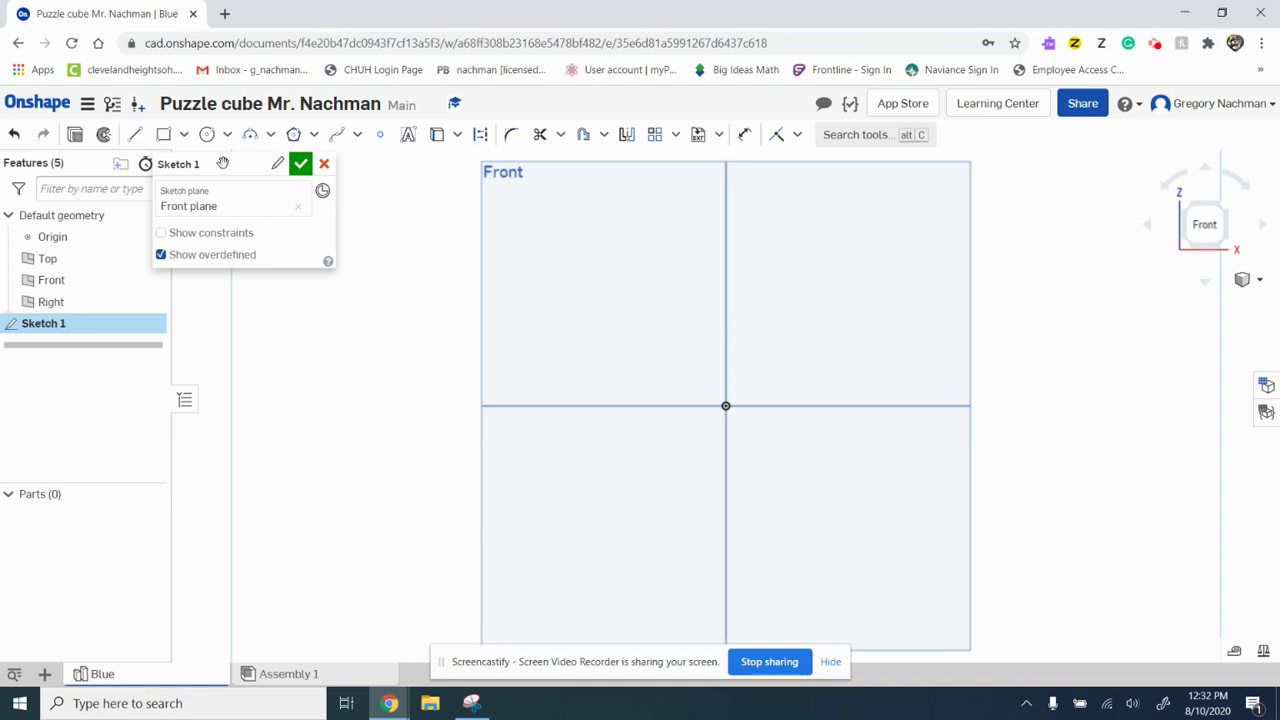
Step: Draw a closed four-line rectangle starting at the origin
left_click(135, 140)
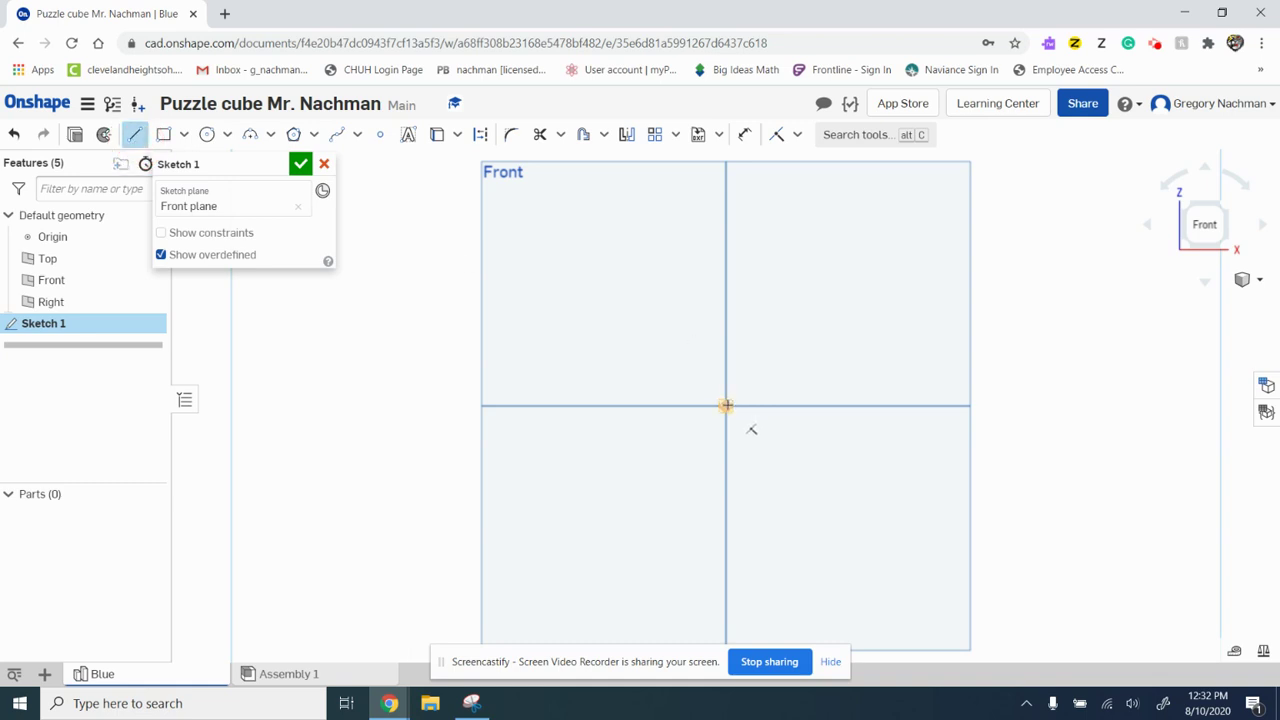
left_click(726, 405)
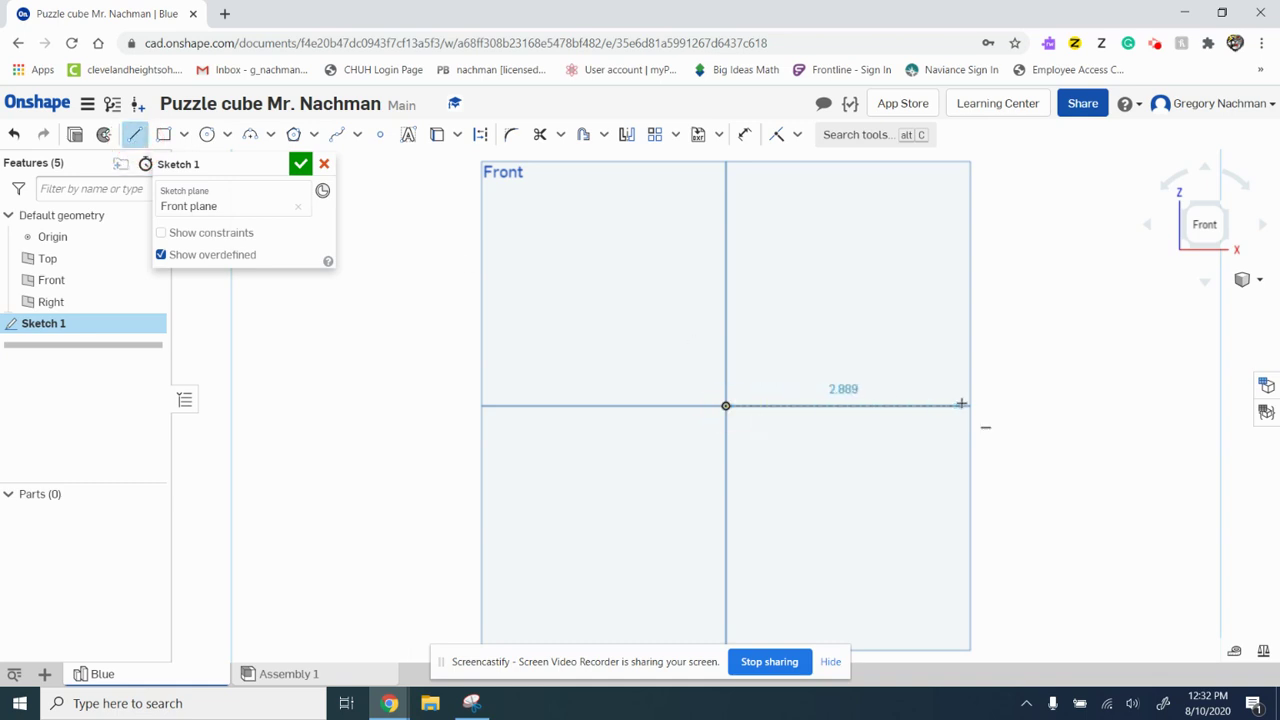
left_click(994, 405)
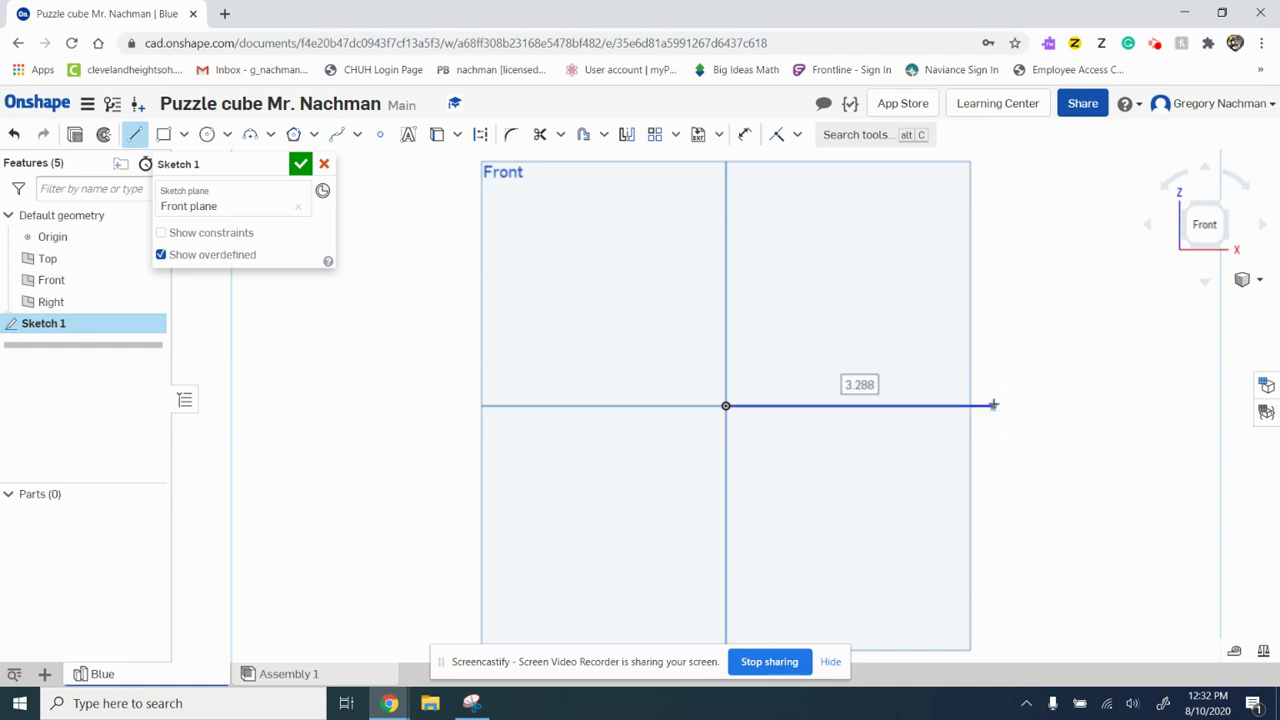
left_click(994, 341)
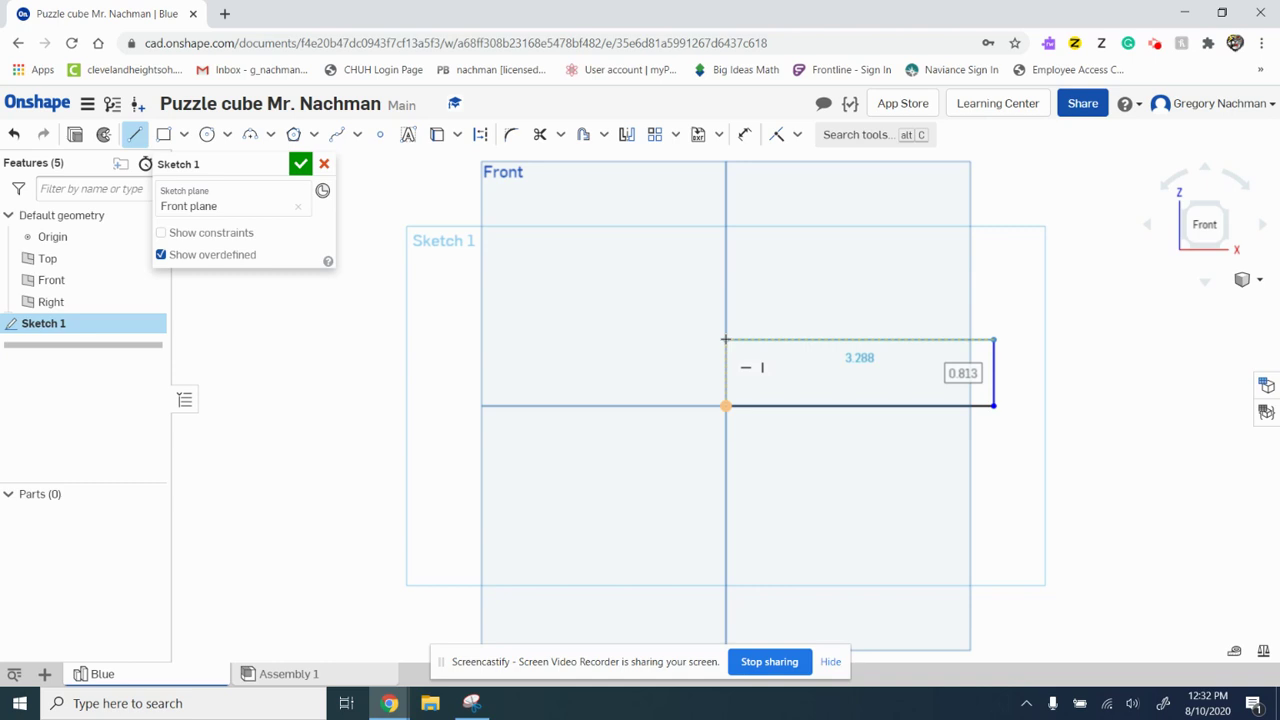
left_click(725, 340)
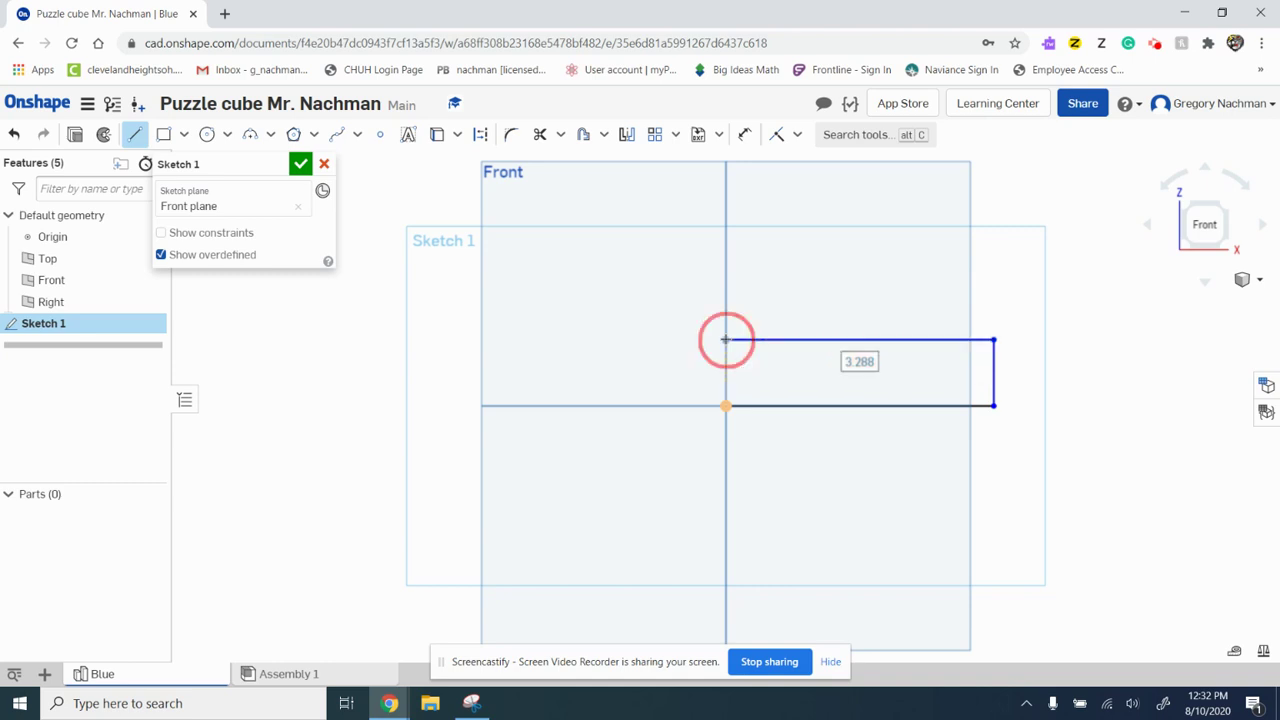
left_click(725, 406)
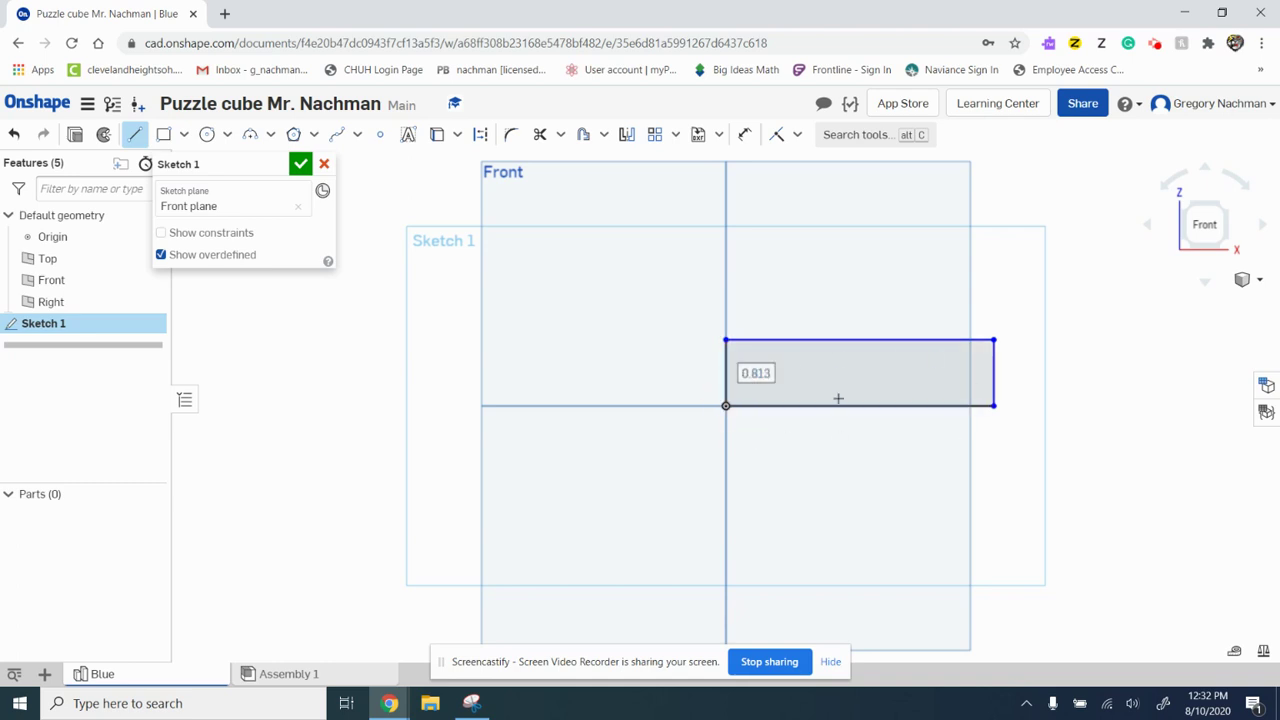
Step: Dimension the rectangle 1 in tall and 3 in wide, then finish Sketch 1
left_click(746, 136)
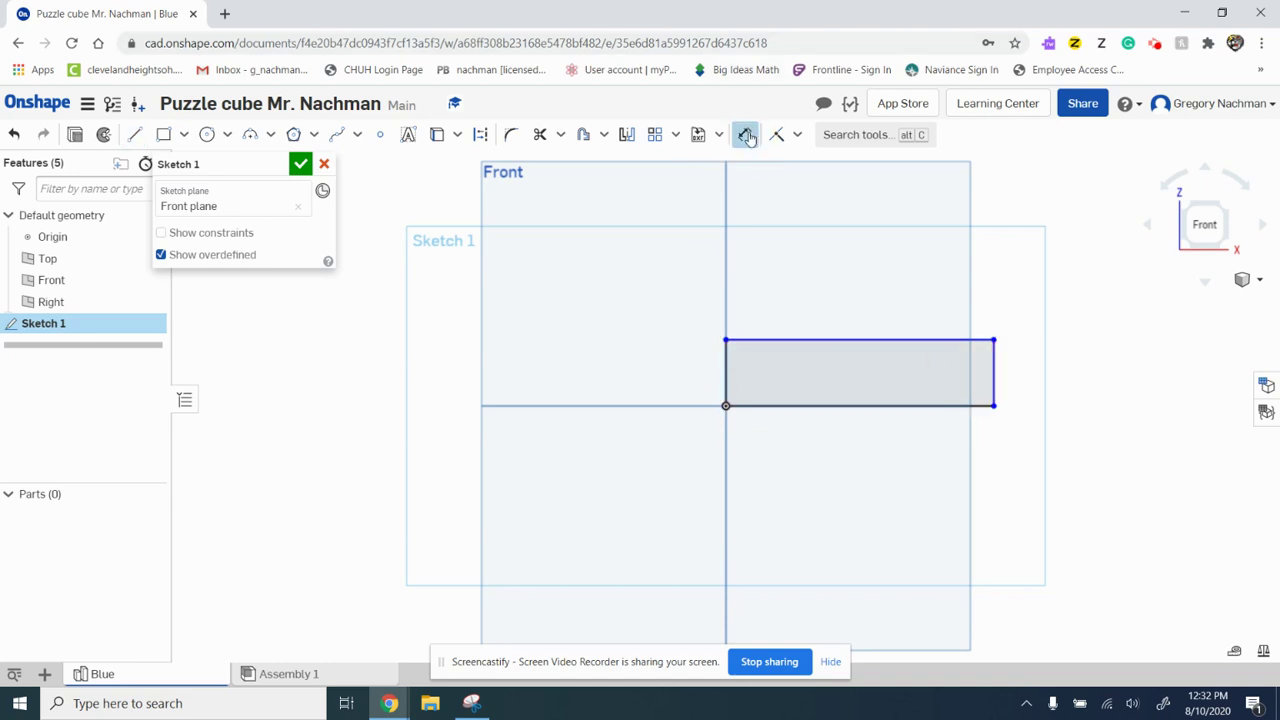
left_click(725, 369)
left_click(603, 371)
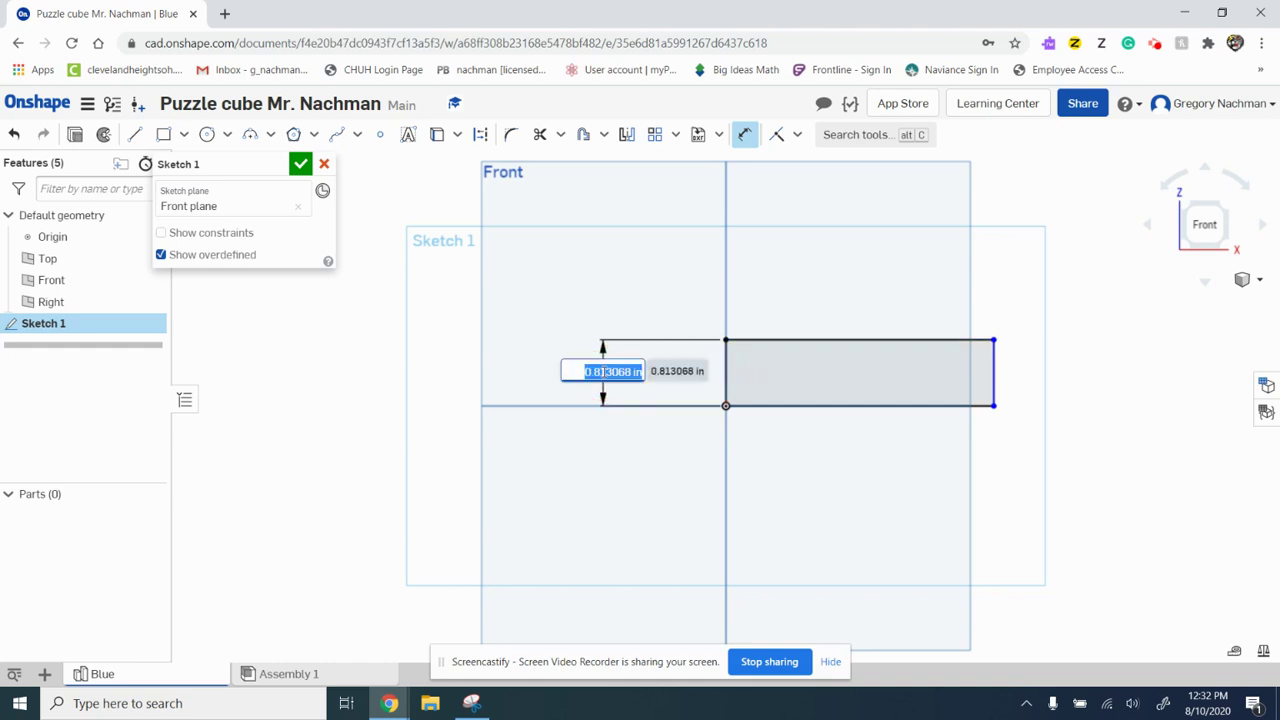
type("1")
key("Return")
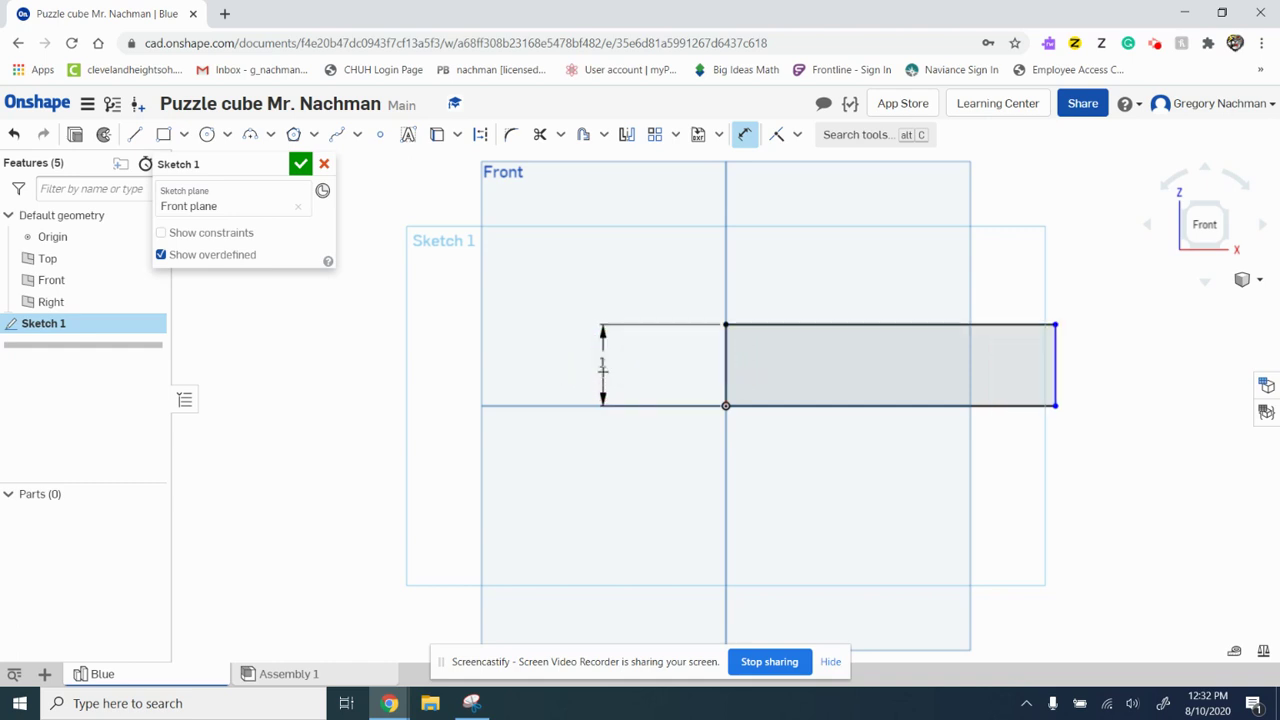
left_click(826, 324)
left_click(833, 272)
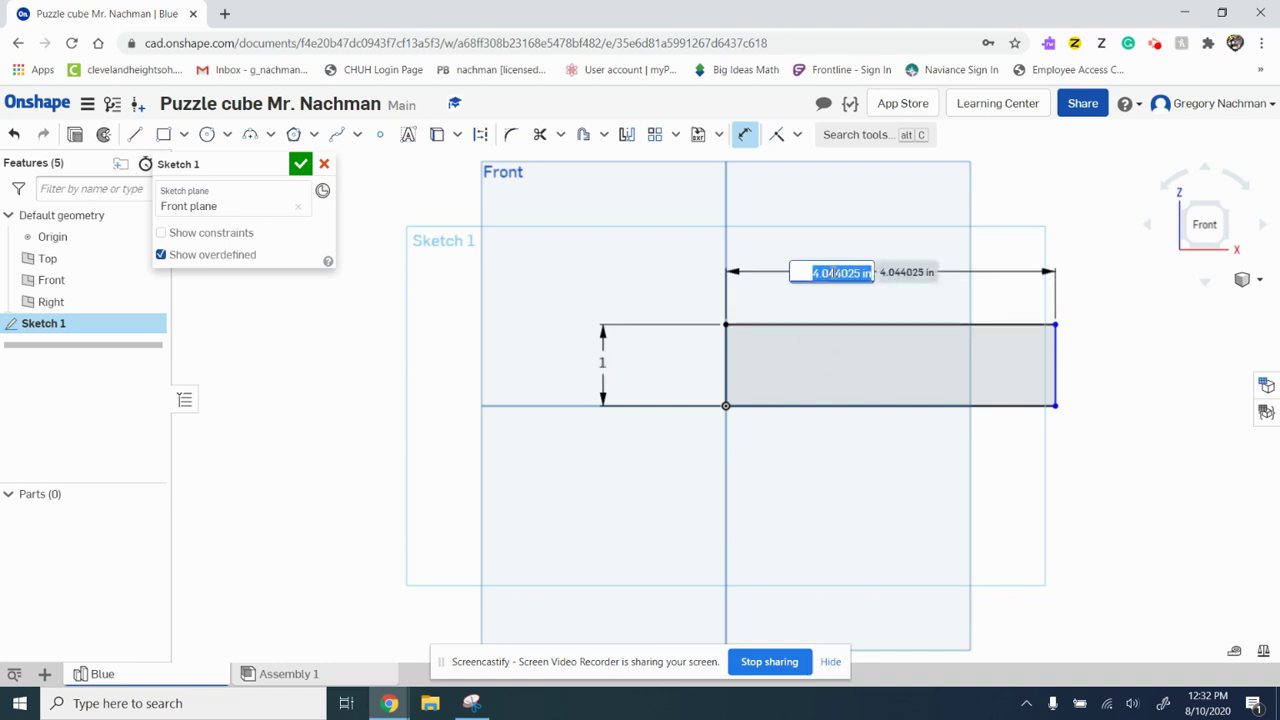
type("3")
key("Return")
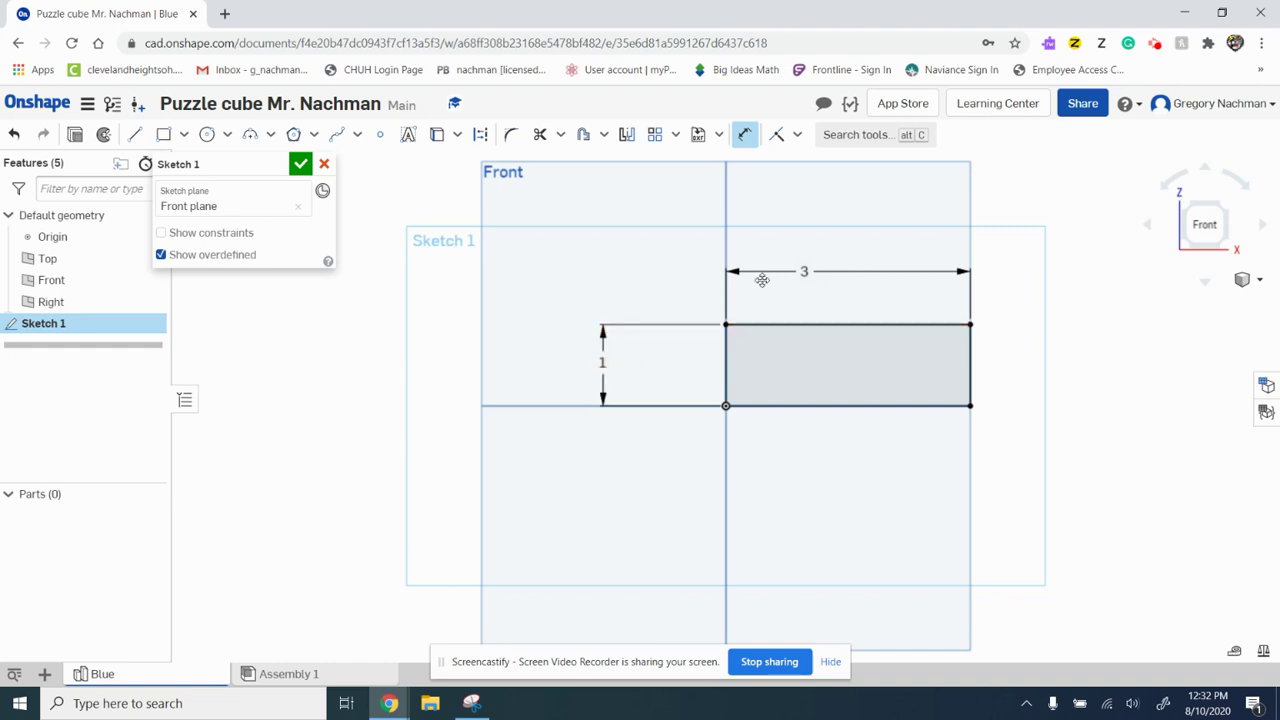
left_click(300, 163)
mouse_move(563, 325)
right_mouse_down()
mouse_move(523, 323)
mouse_move(553, 327)
right_mouse_up()
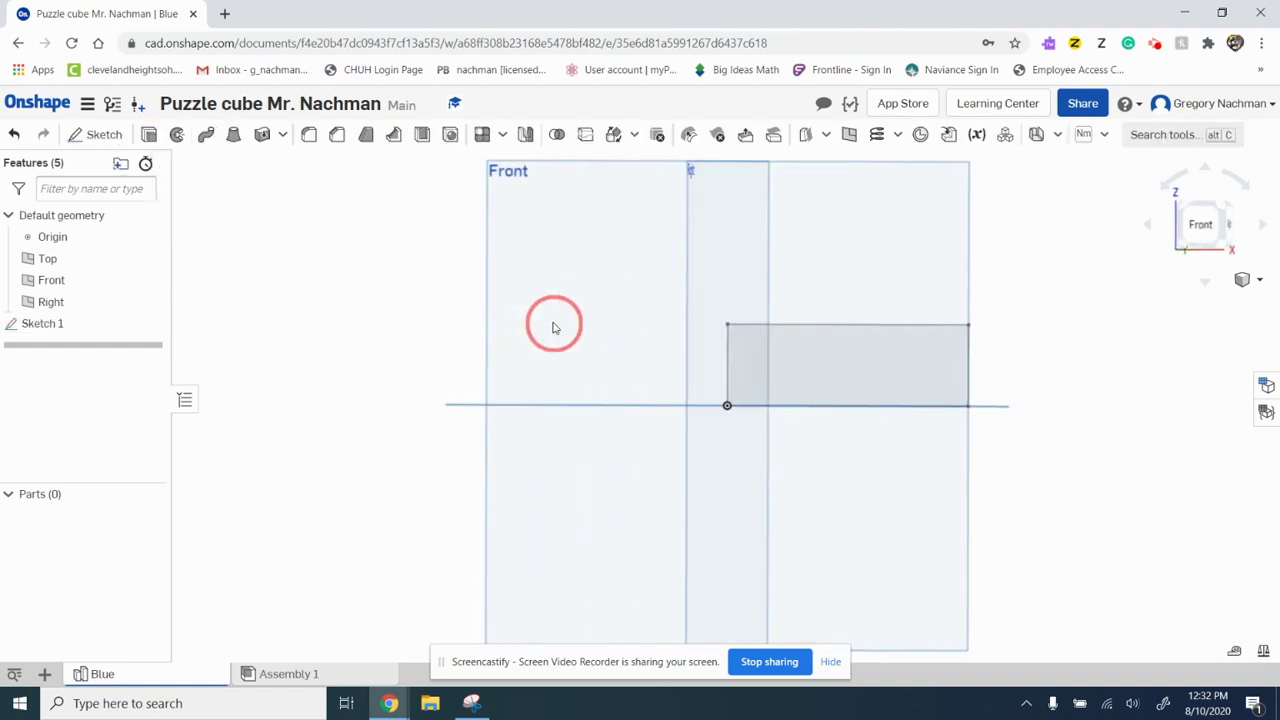
Step: Extrude the Sketch 1 rectangle 1 in deep to create the solid Part 1
left_click(149, 135)
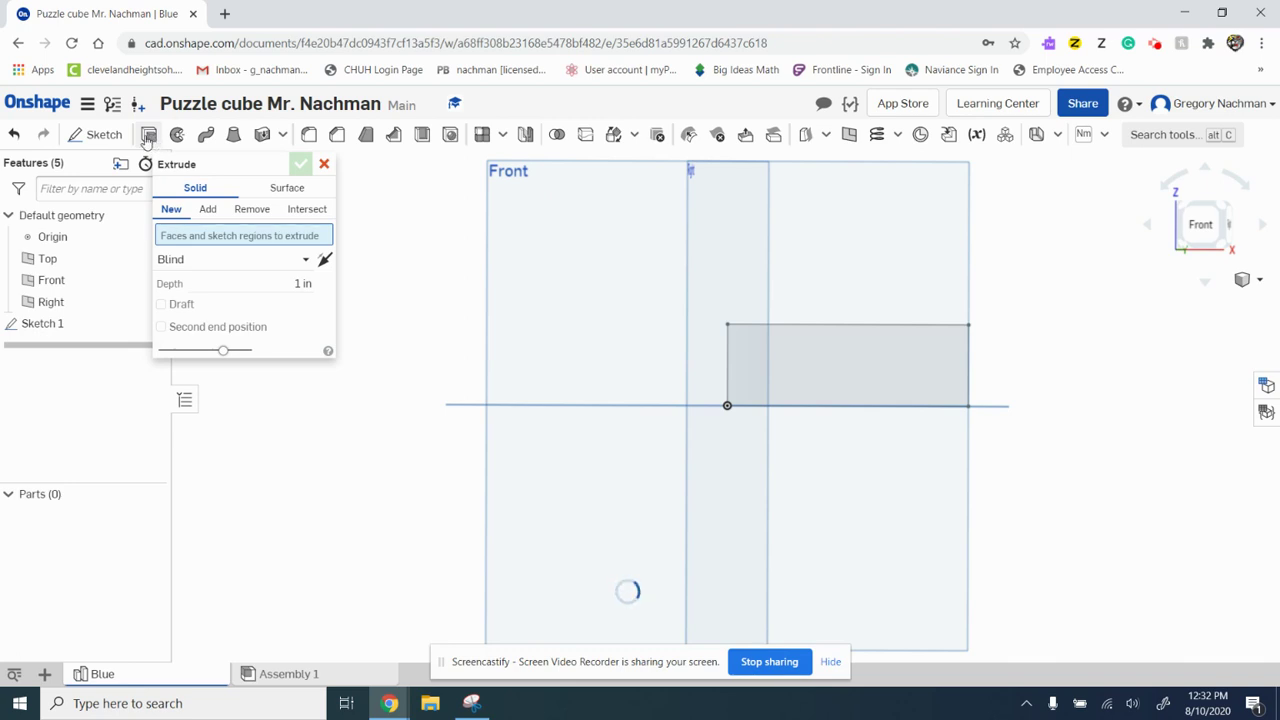
left_click(843, 381)
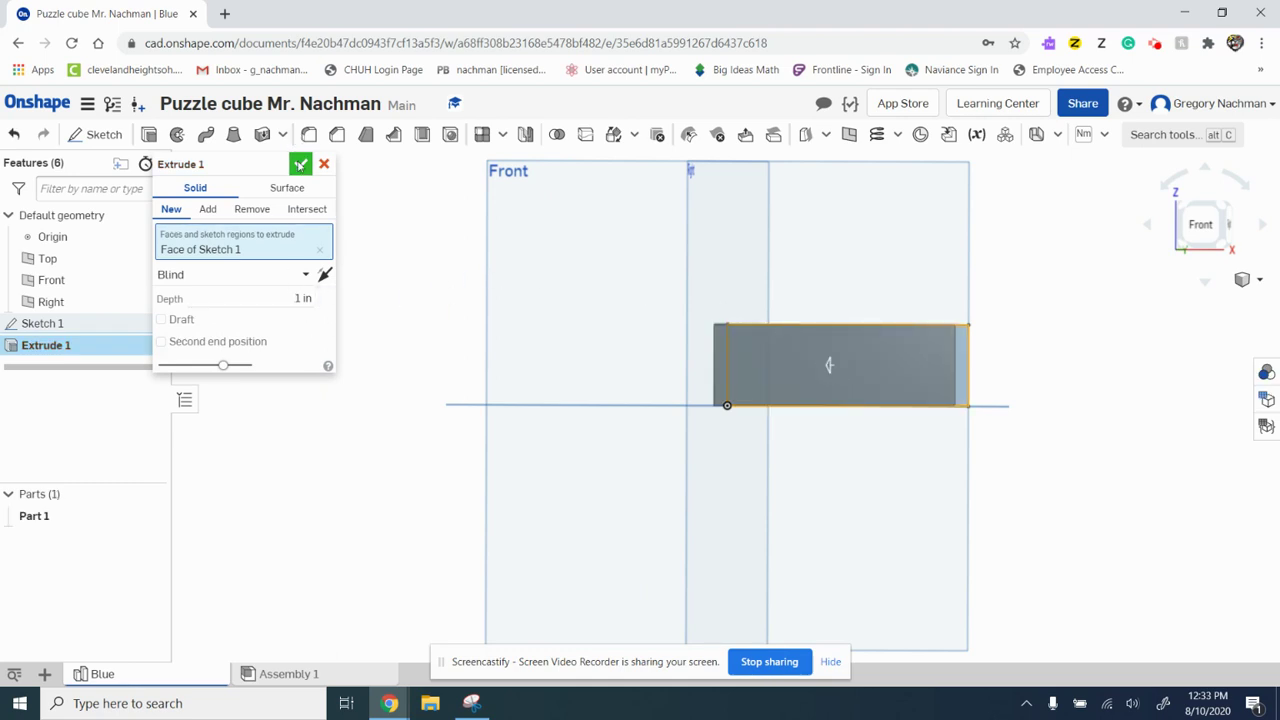
left_click(297, 298)
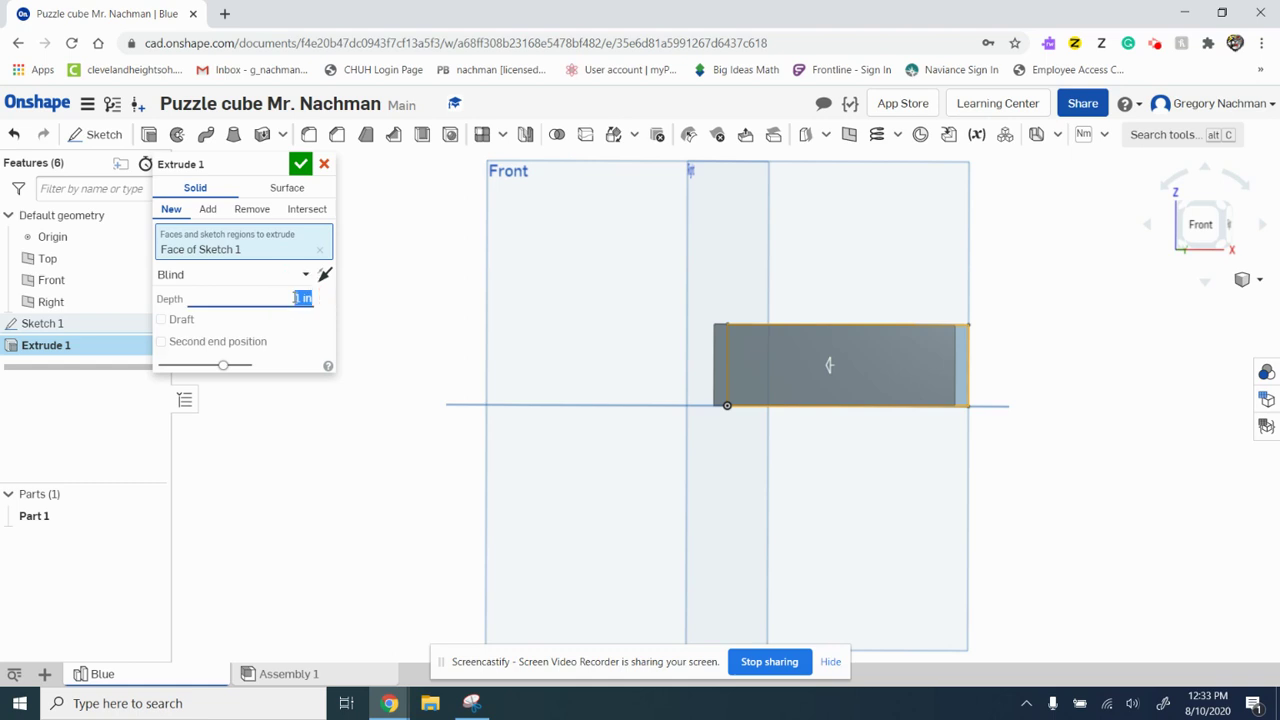
type("2")
key("Return")
type("1")
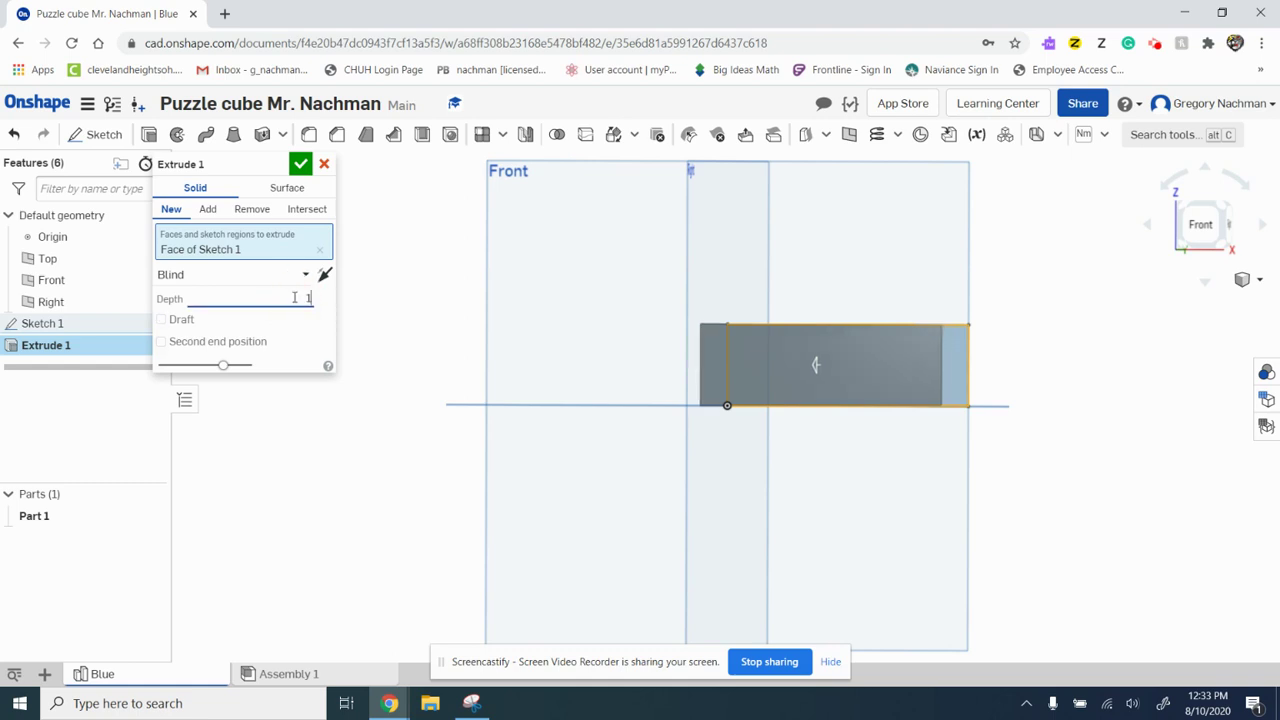
key("Return")
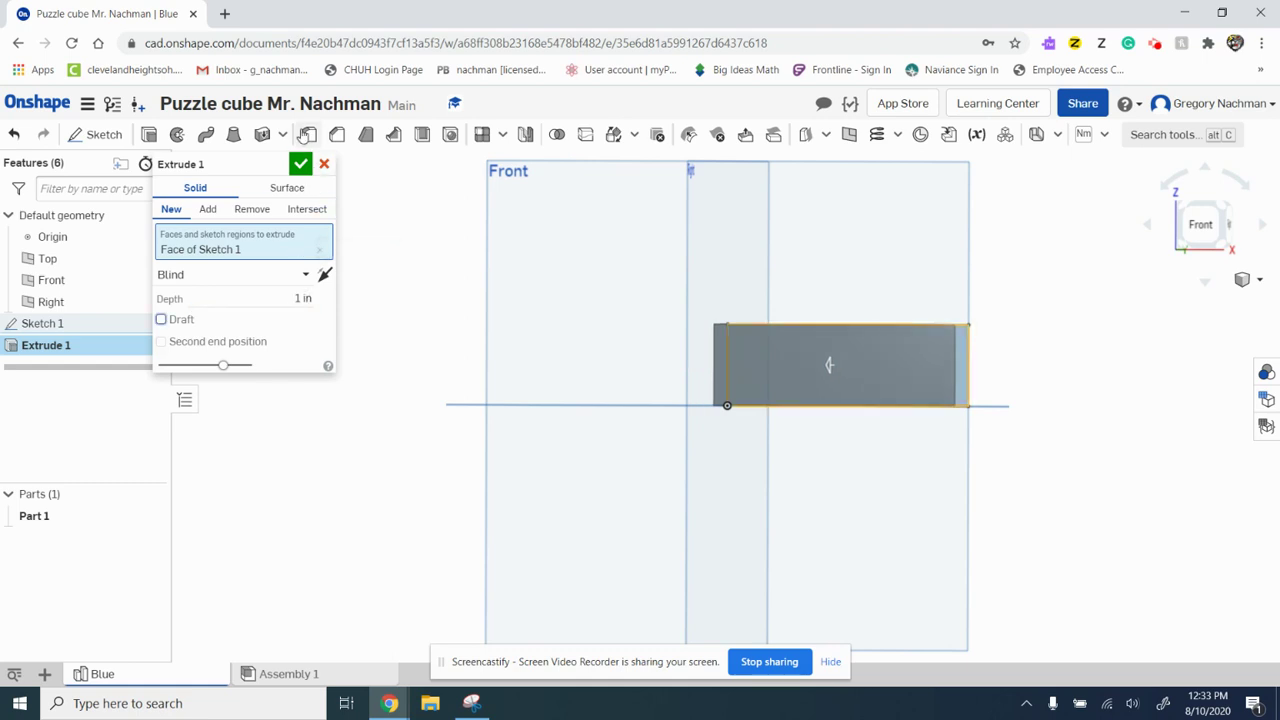
left_click(300, 163)
left_click(707, 265)
mouse_move(707, 265)
right_mouse_down()
mouse_move(654, 251)
mouse_move(716, 253)
mouse_move(704, 259)
right_mouse_up()
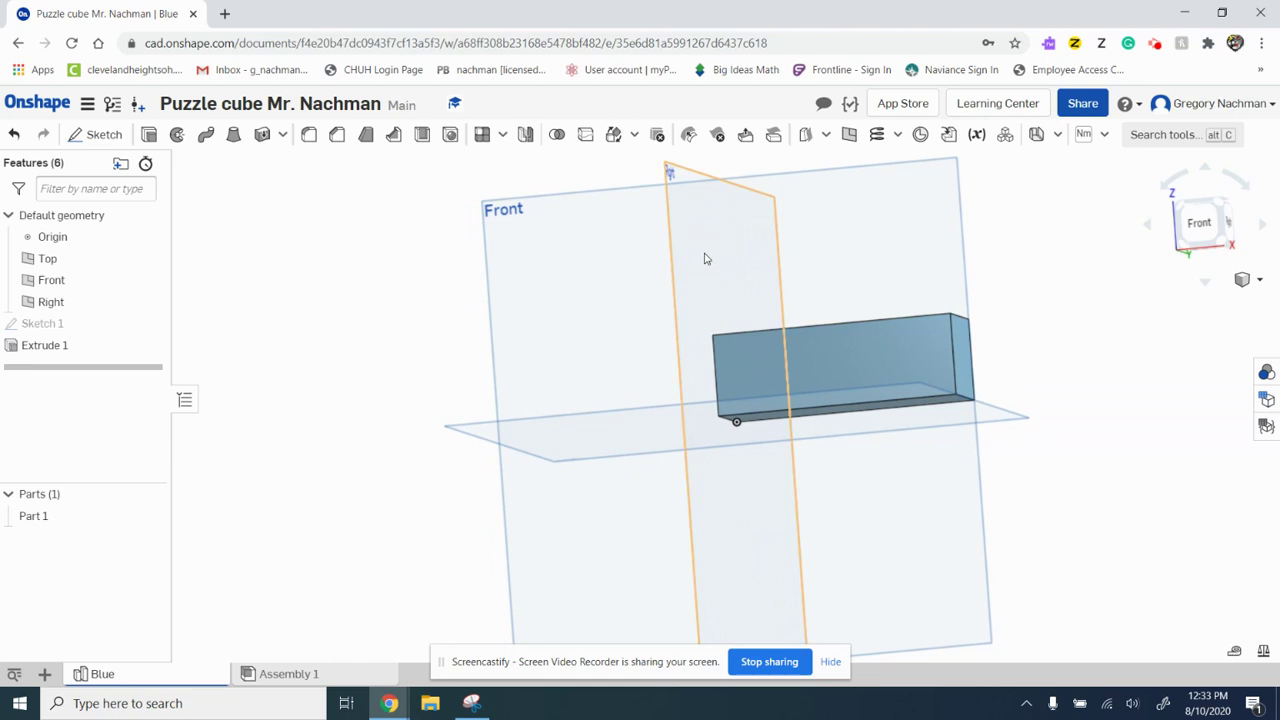
Step: Orbit the view to look down at the block's top face at an angle
left_click(704, 259)
right_click_drag(704, 259, 700, 320)
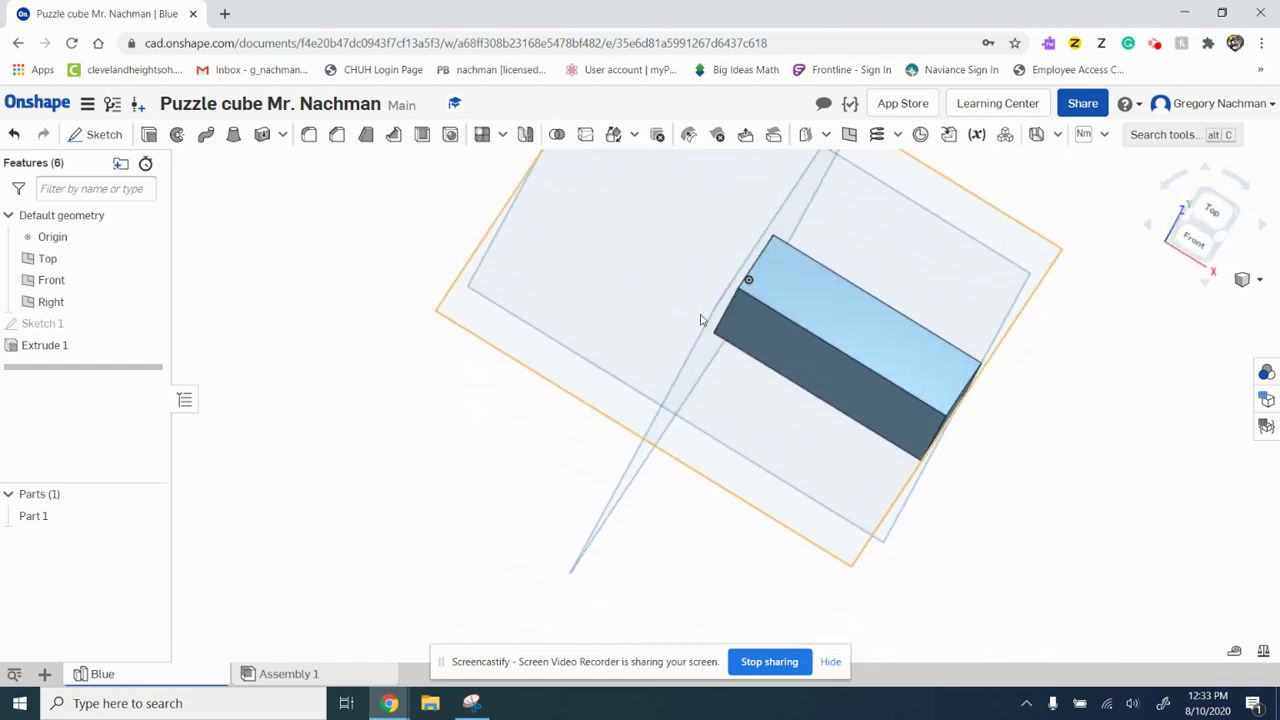
Step: Start Sketch 2 on the block's top face and draw a corner rectangle from the origin
left_click(98, 135)
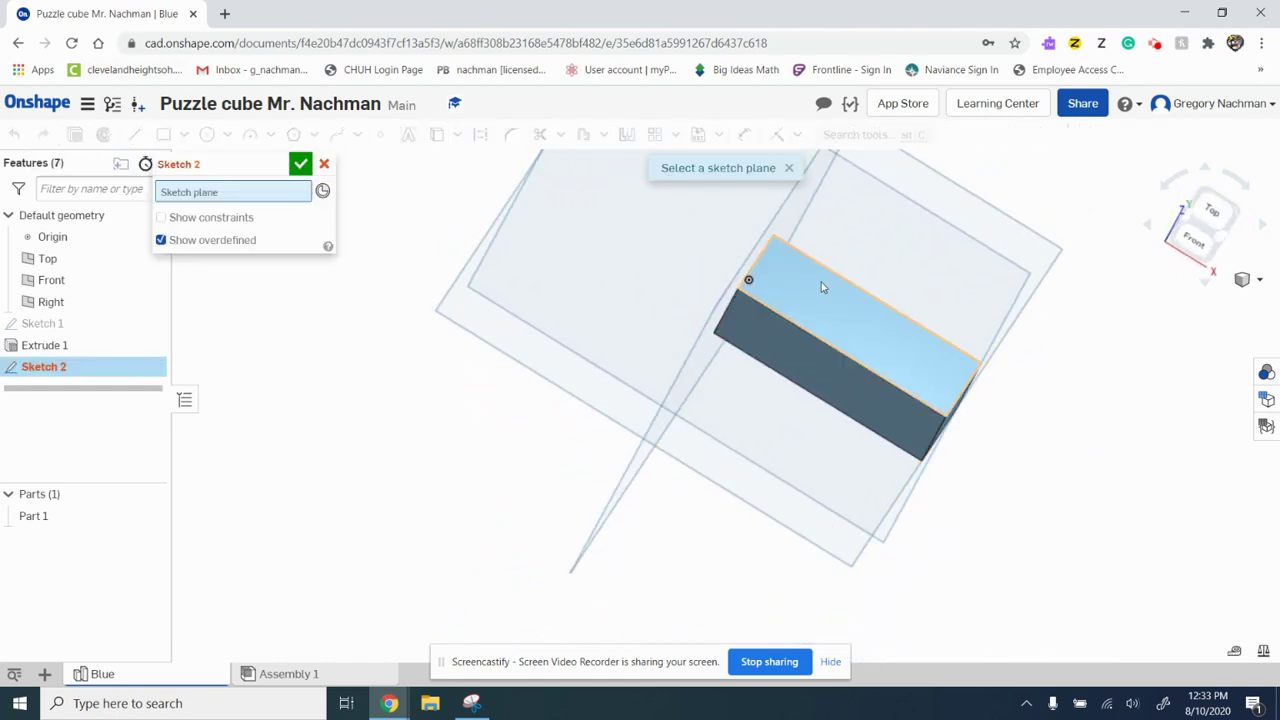
left_click(850, 310)
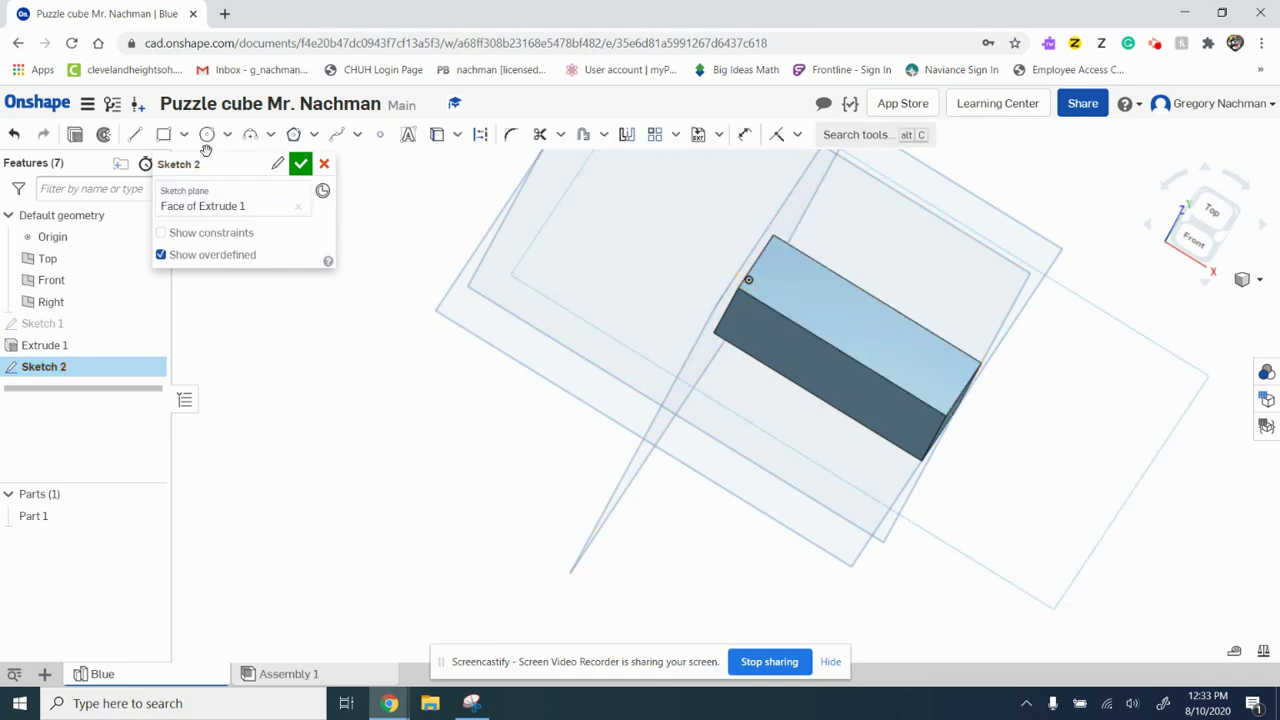
left_click(1213, 212)
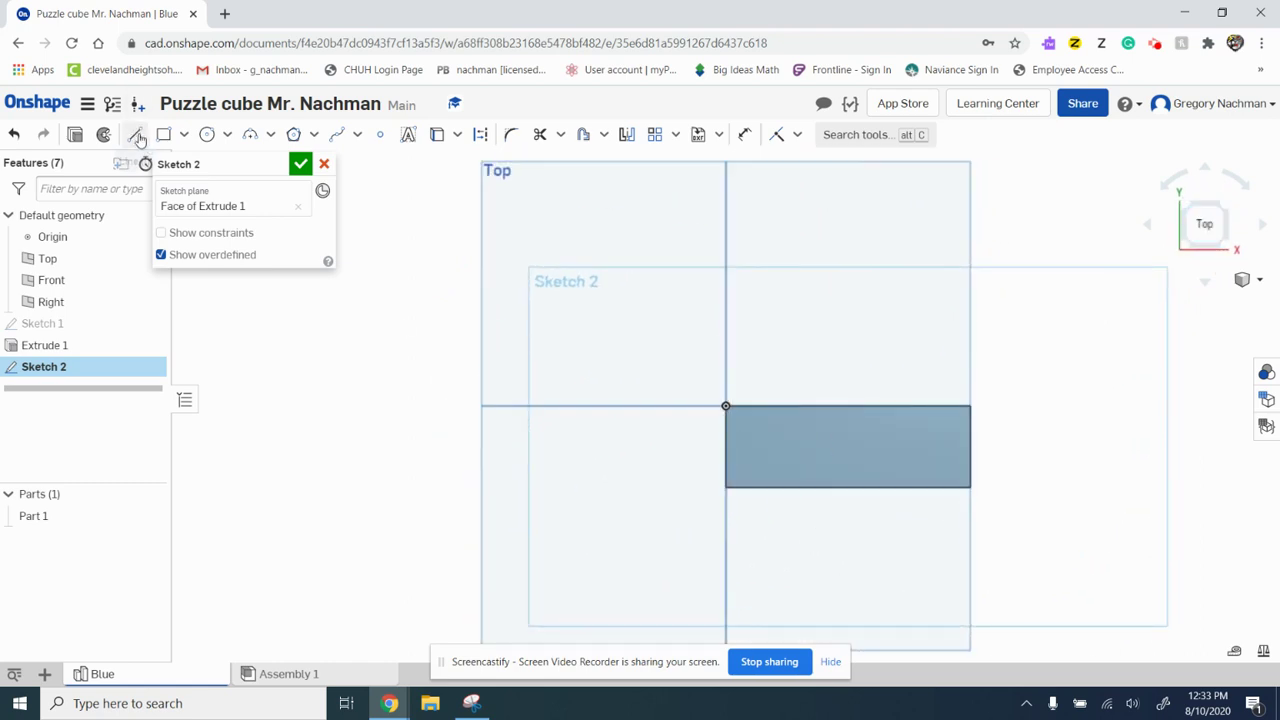
left_click(137, 136)
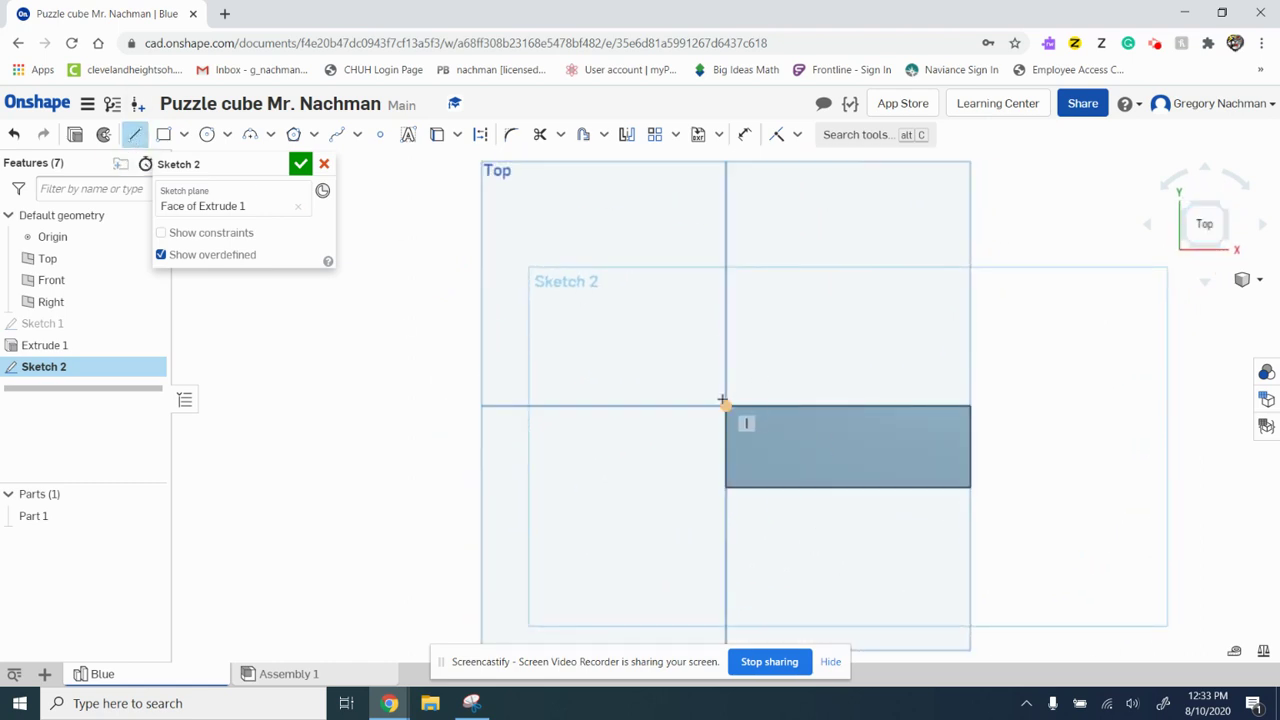
left_click(163, 134)
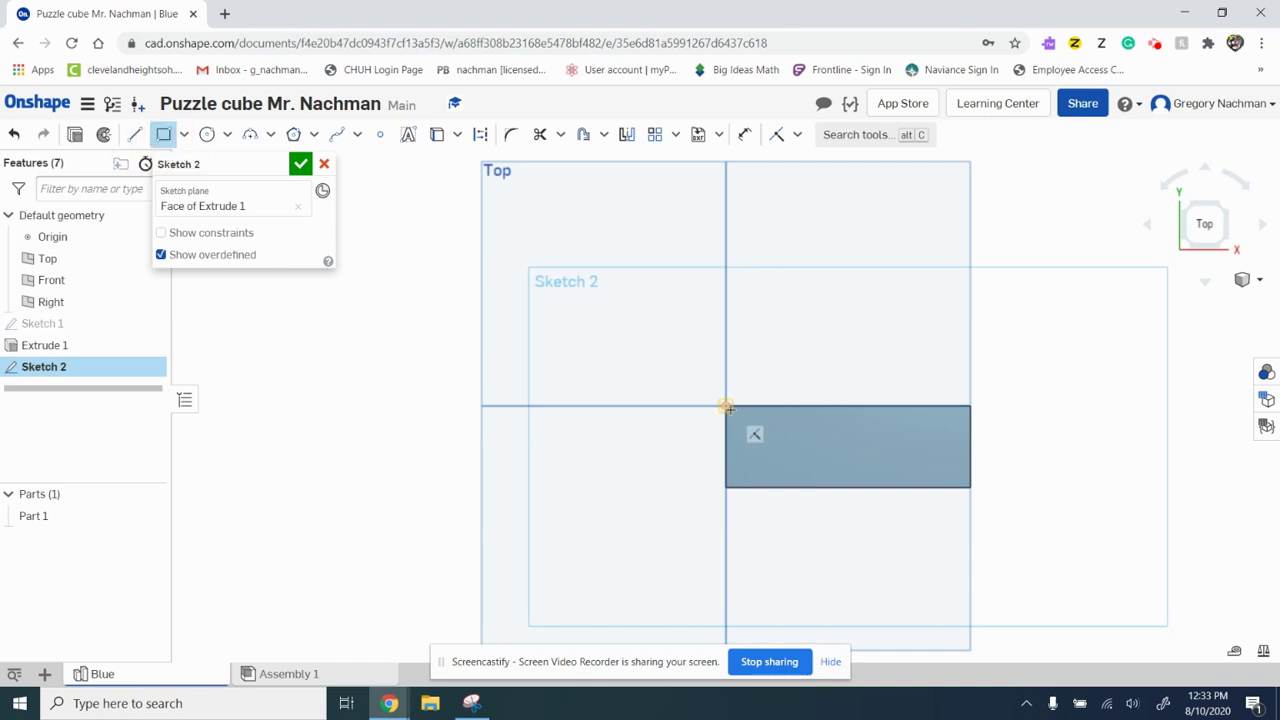
left_click(724, 405)
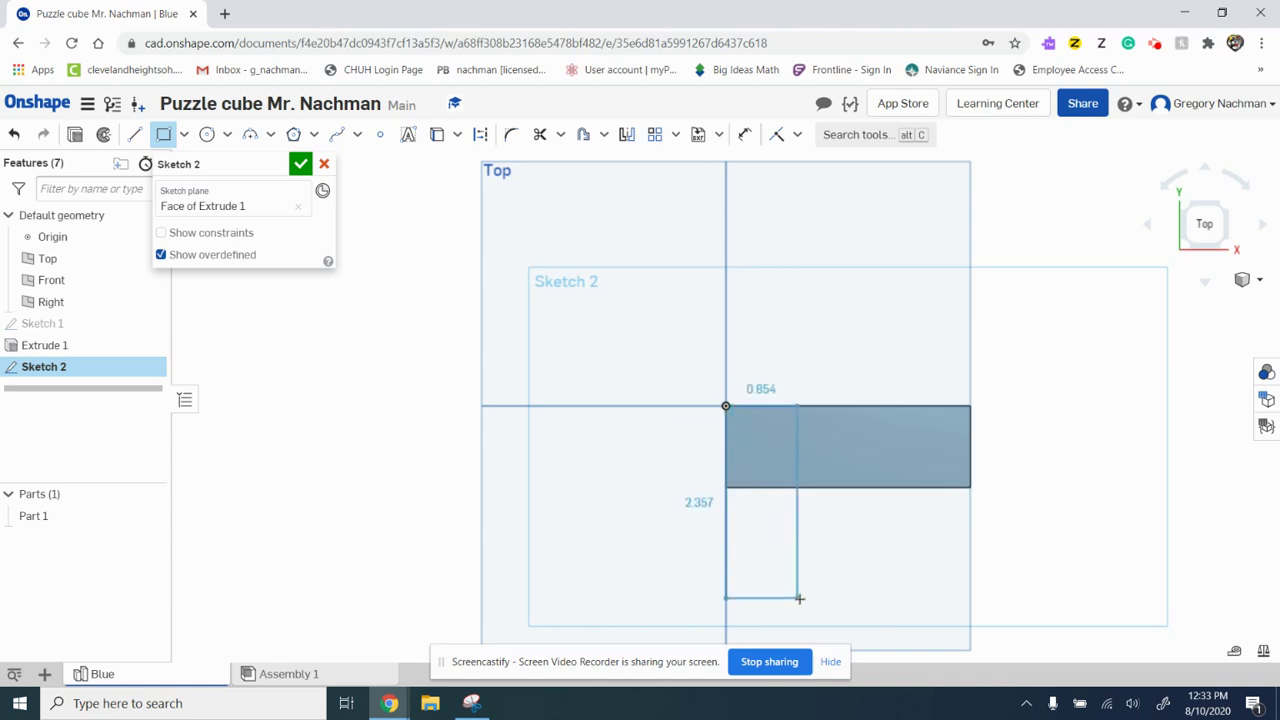
left_click(803, 601)
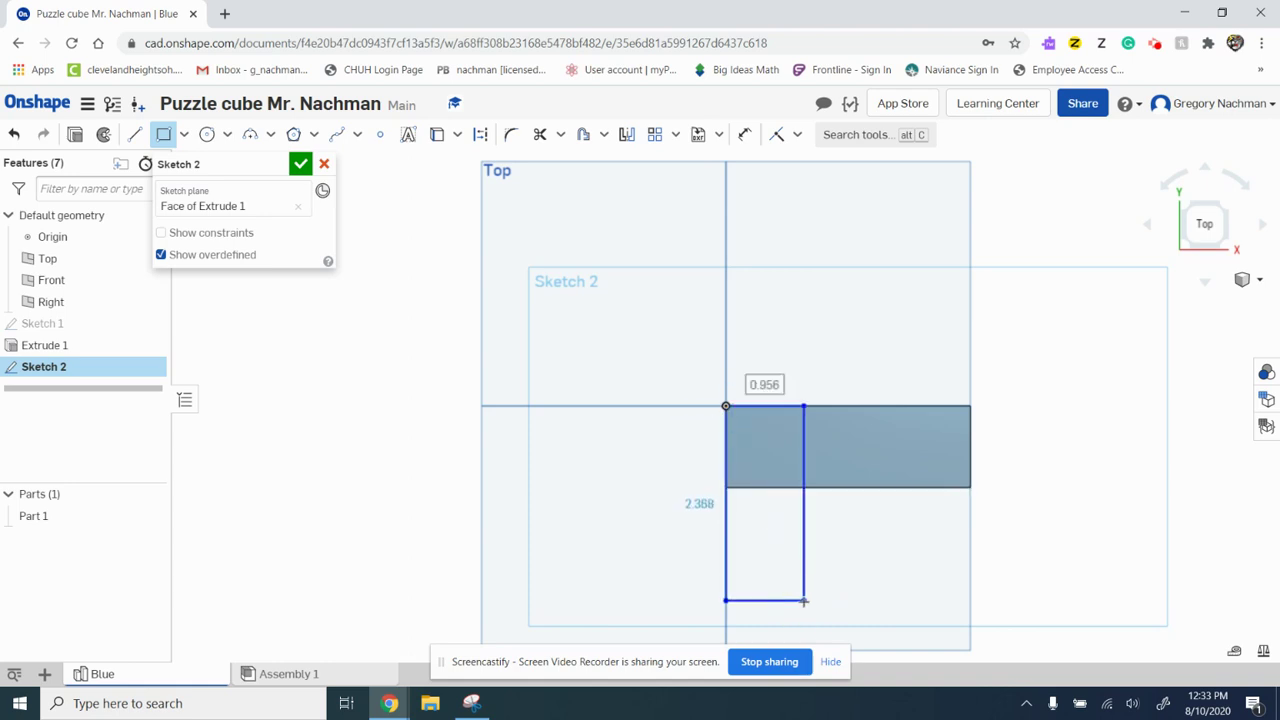
Step: Dimension the new rectangle 2 in long and 1 in wide
left_click(745, 134)
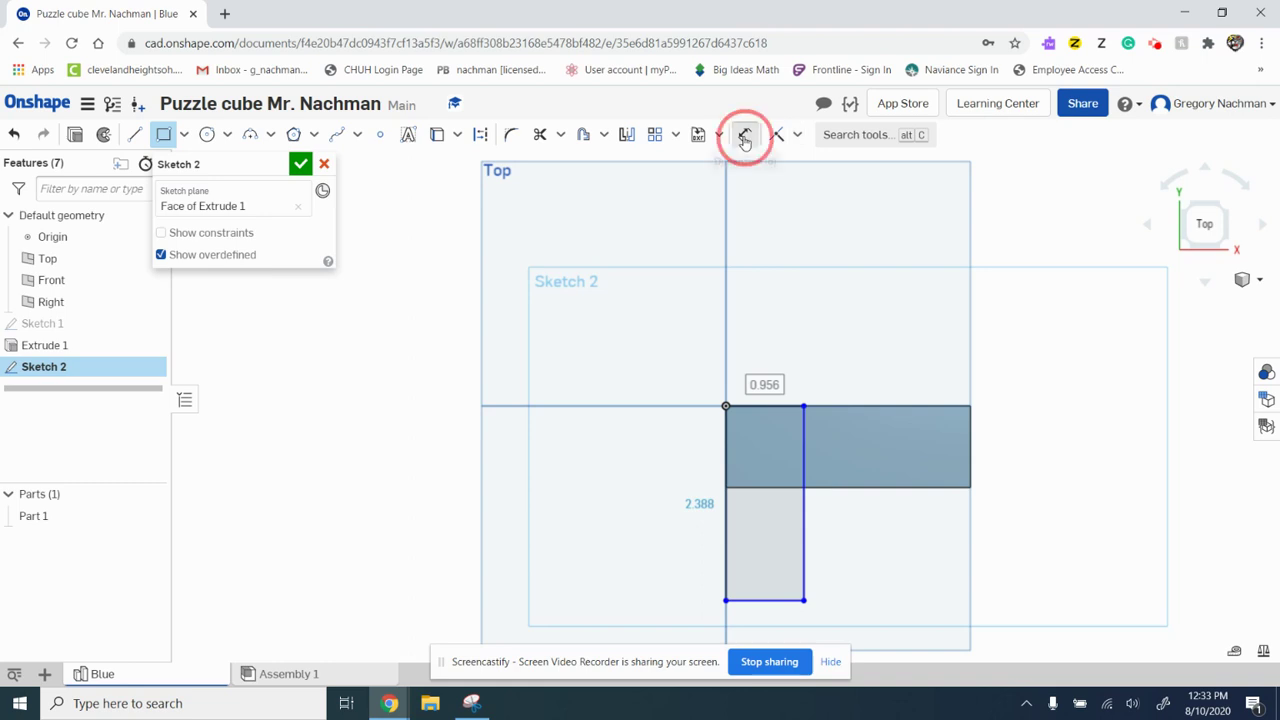
left_click(723, 453)
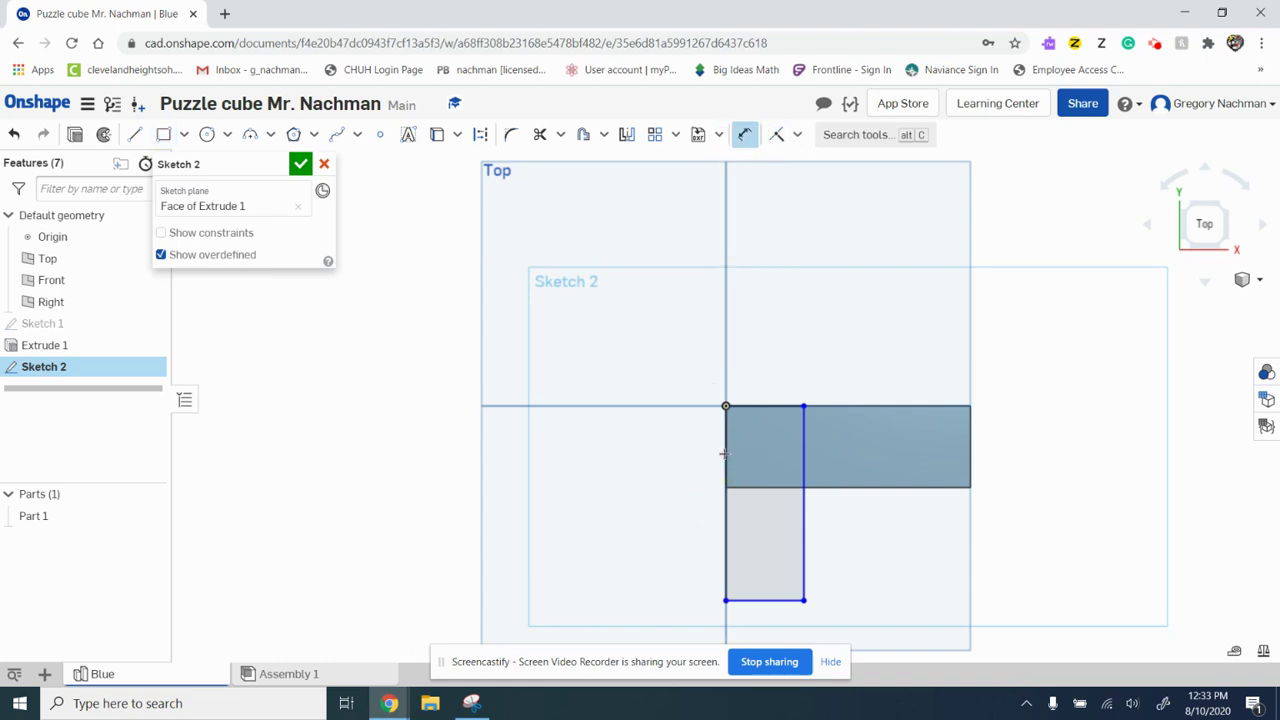
left_click(596, 457)
type("2")
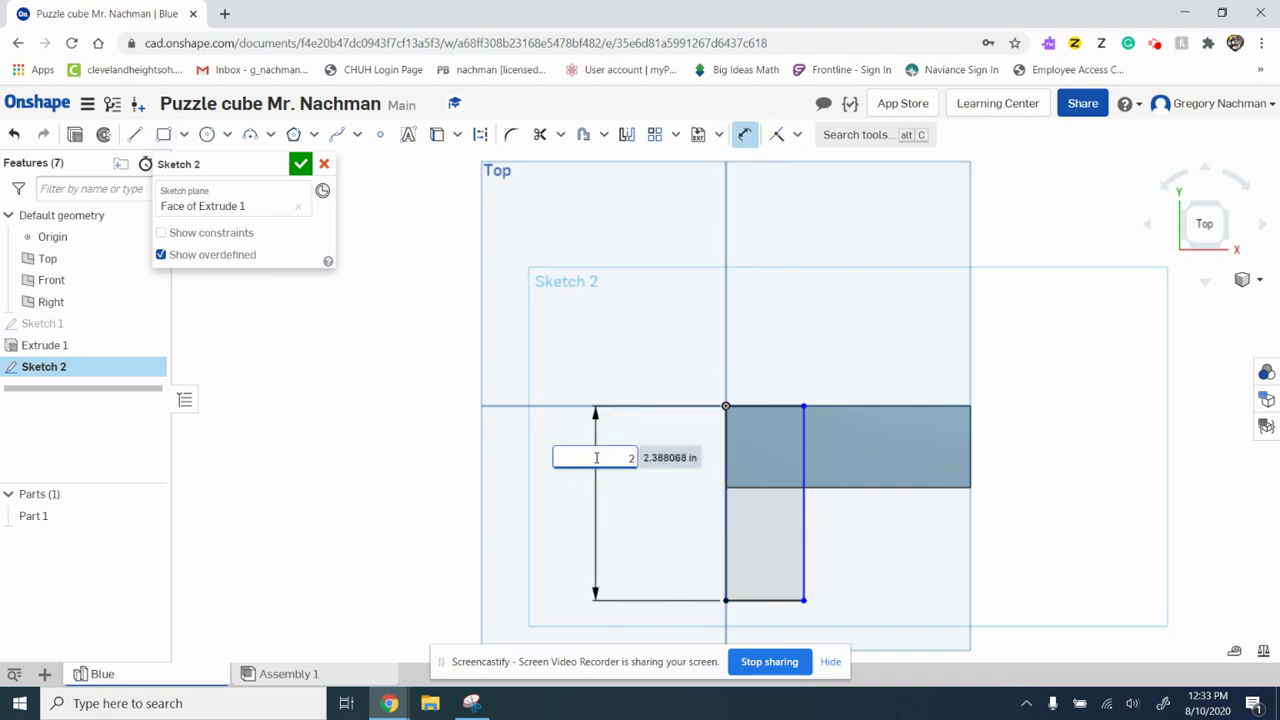
key("Return")
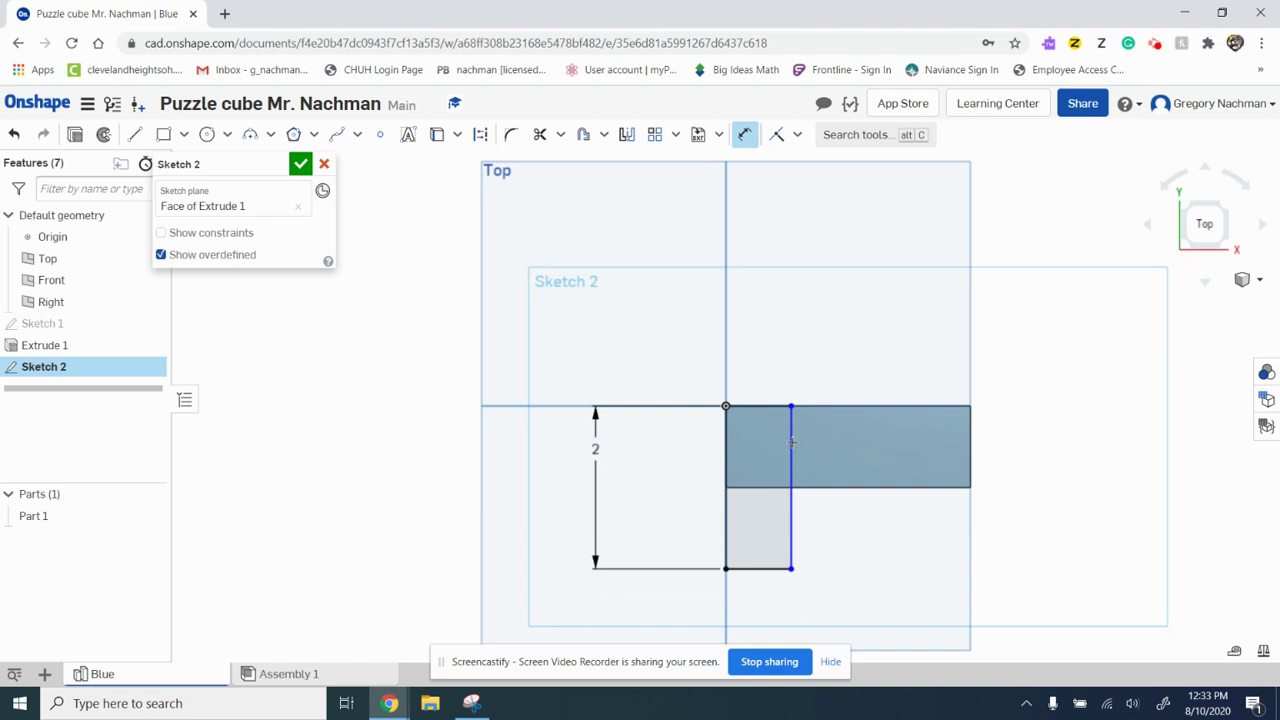
left_click(764, 405)
left_click(752, 370)
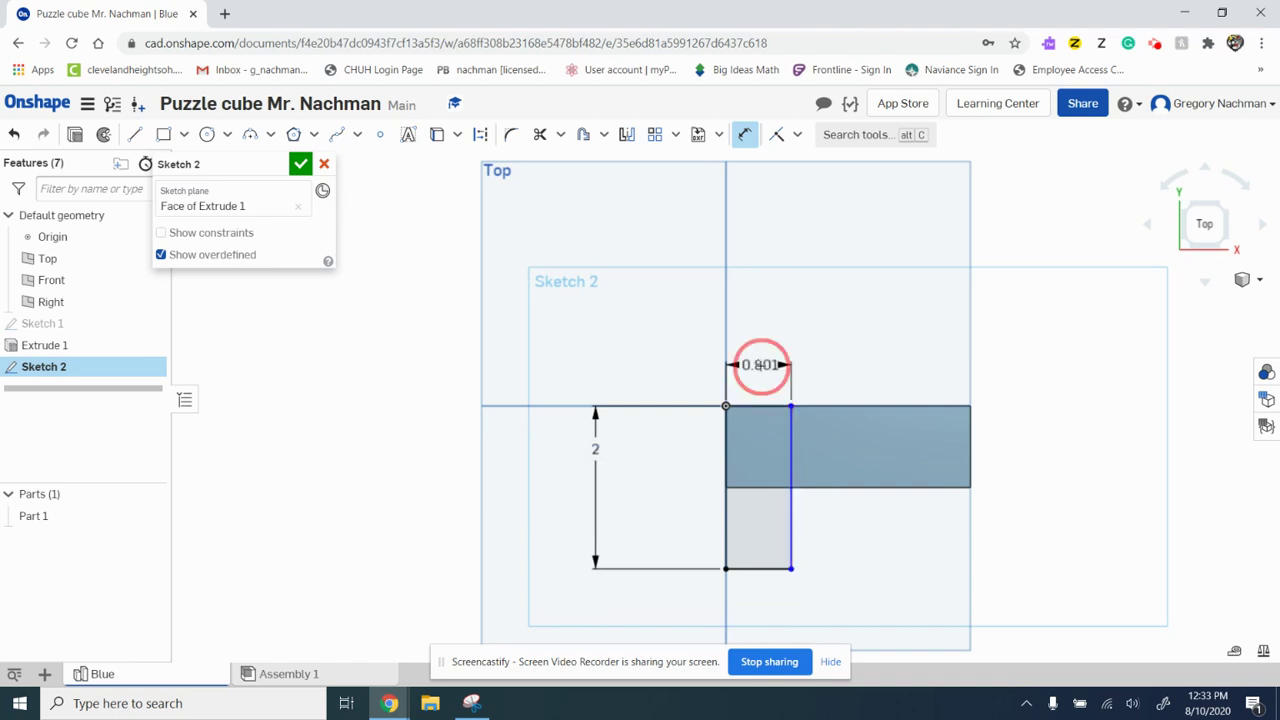
type("1")
key("Return")
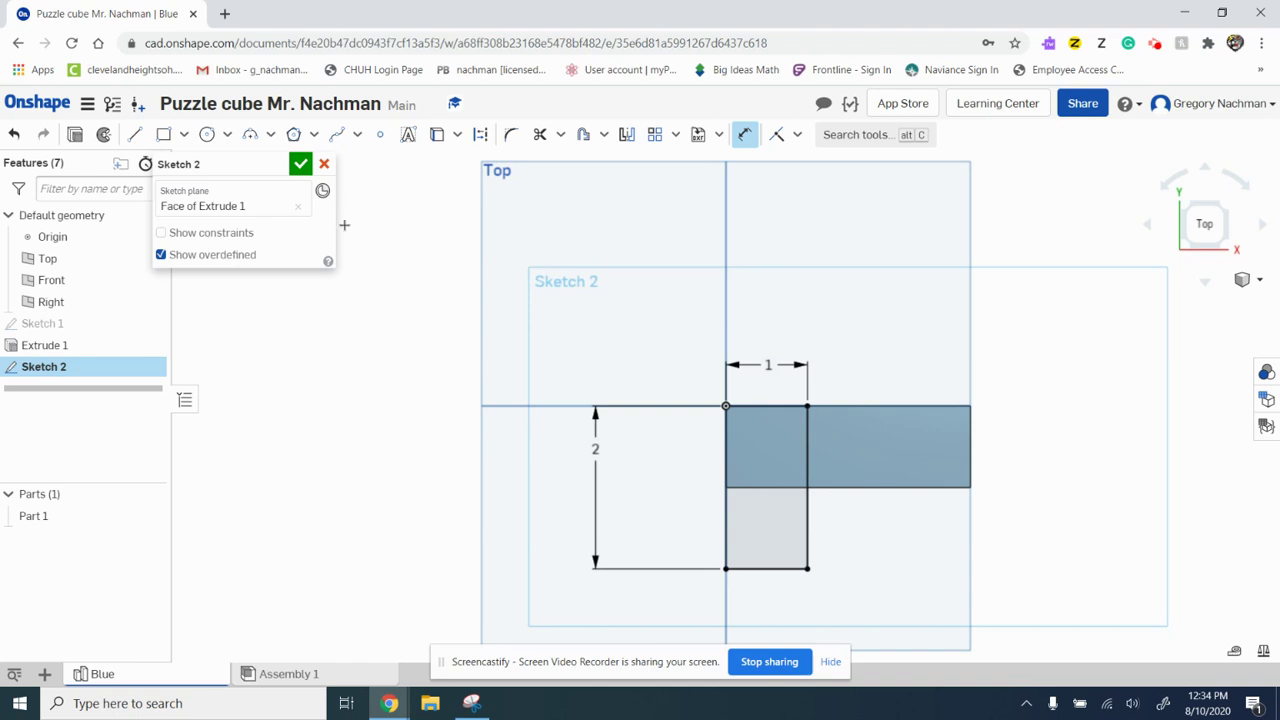
Step: Finish Sketch 2 and extrude both its regions 1 in, adding them to Part 1
left_click(301, 164)
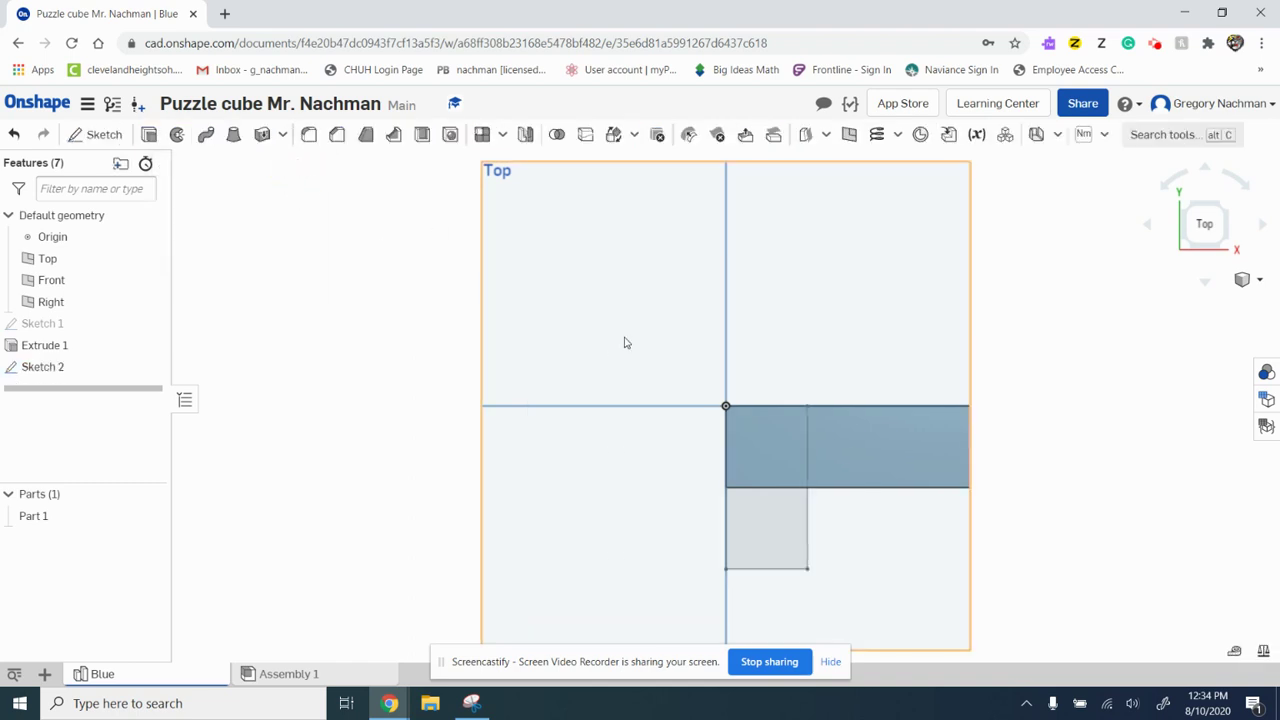
right_click_drag(624, 343, 587, 362)
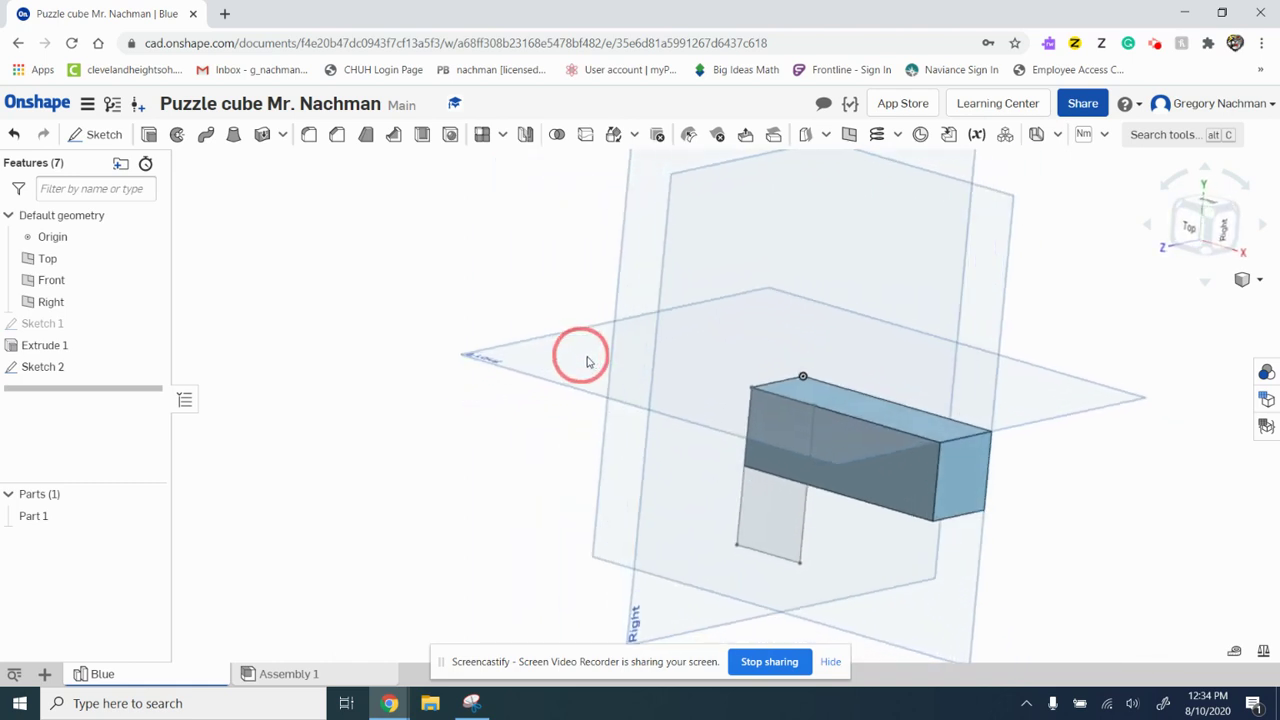
left_click(150, 135)
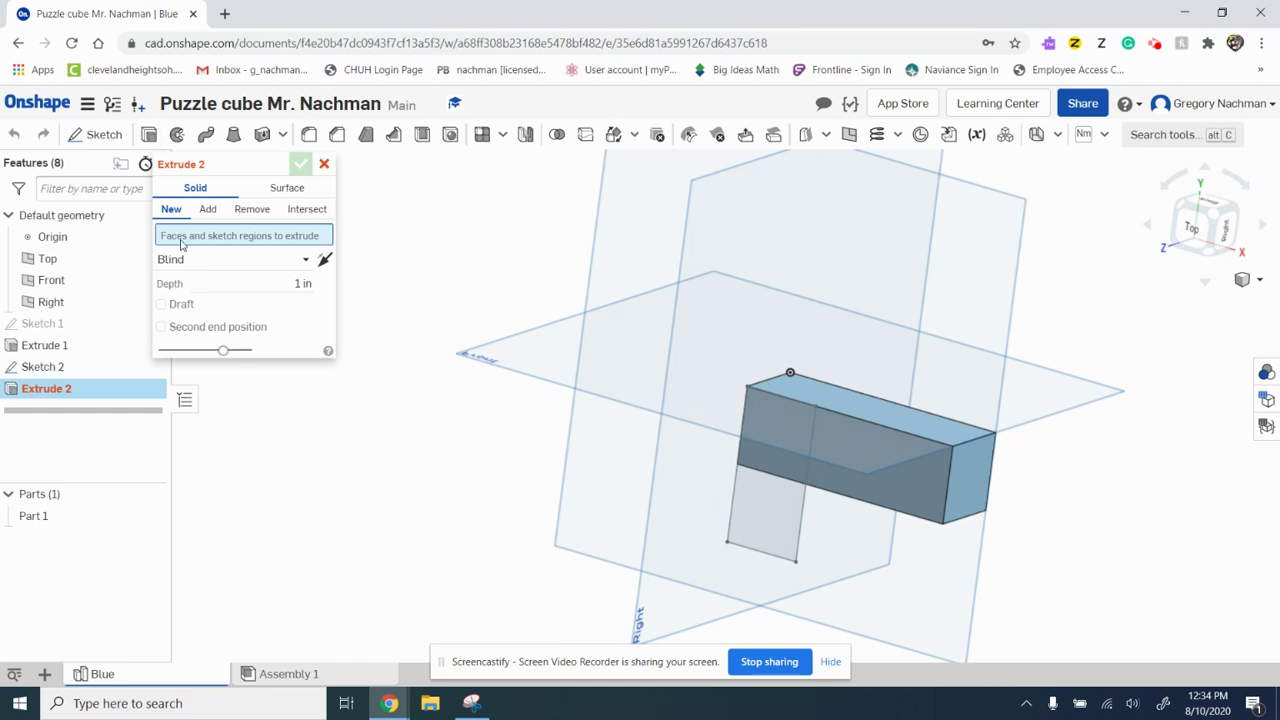
left_click(757, 507)
left_click(765, 455)
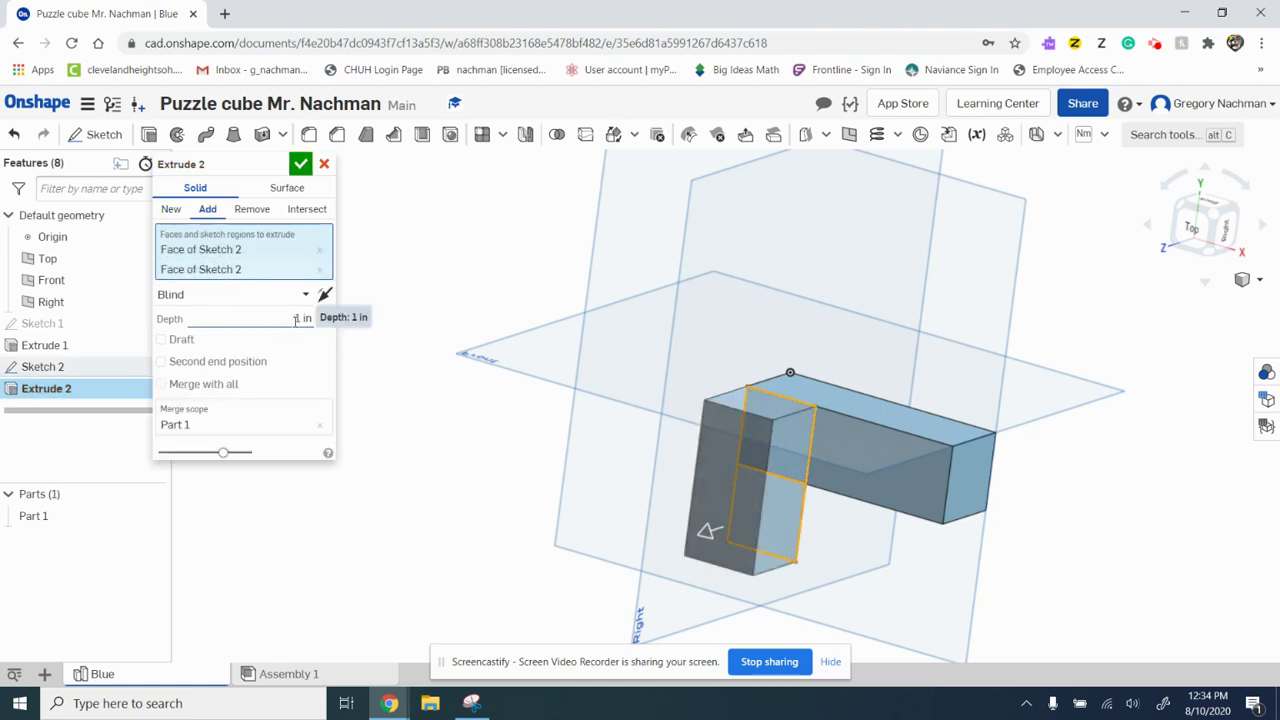
left_click(299, 165)
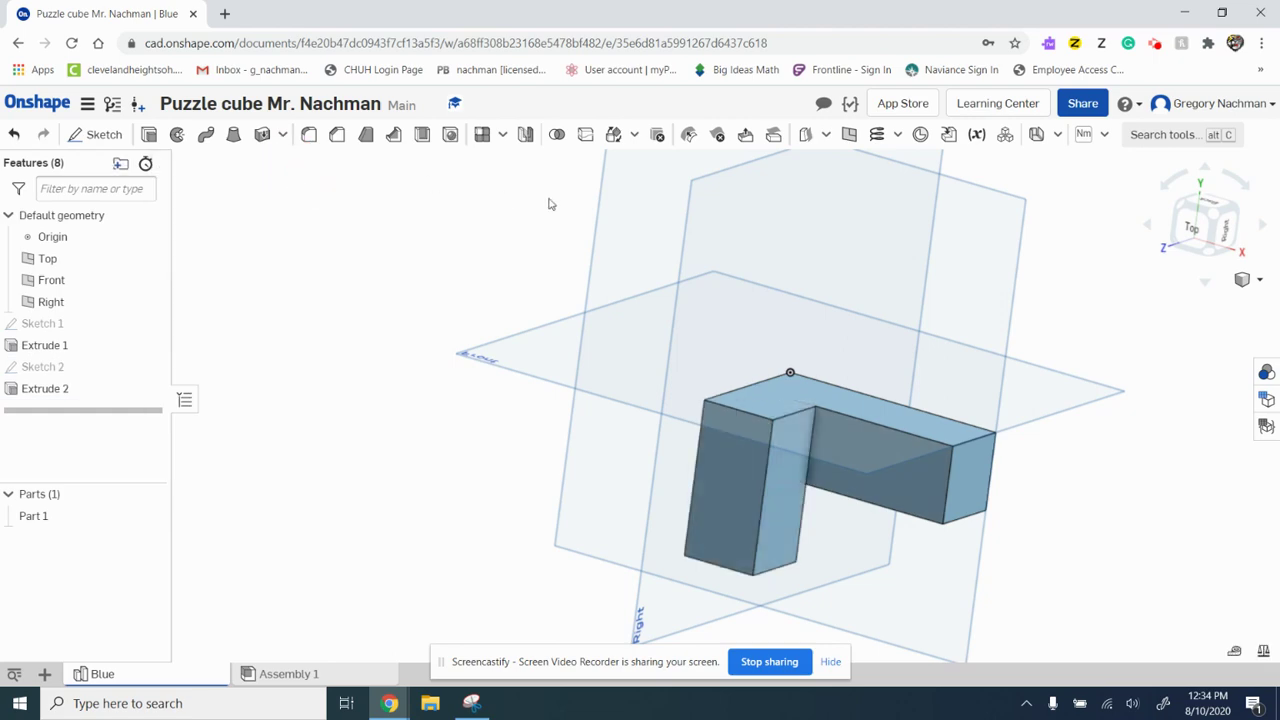
Step: Orbit and zoom around the L-shaped piece to inspect it from several angles
mouse_move(580, 186)
right_mouse_down()
mouse_move(517, 181)
mouse_move(409, 134)
mouse_move(483, 134)
mouse_move(575, 175)
right_mouse_up()
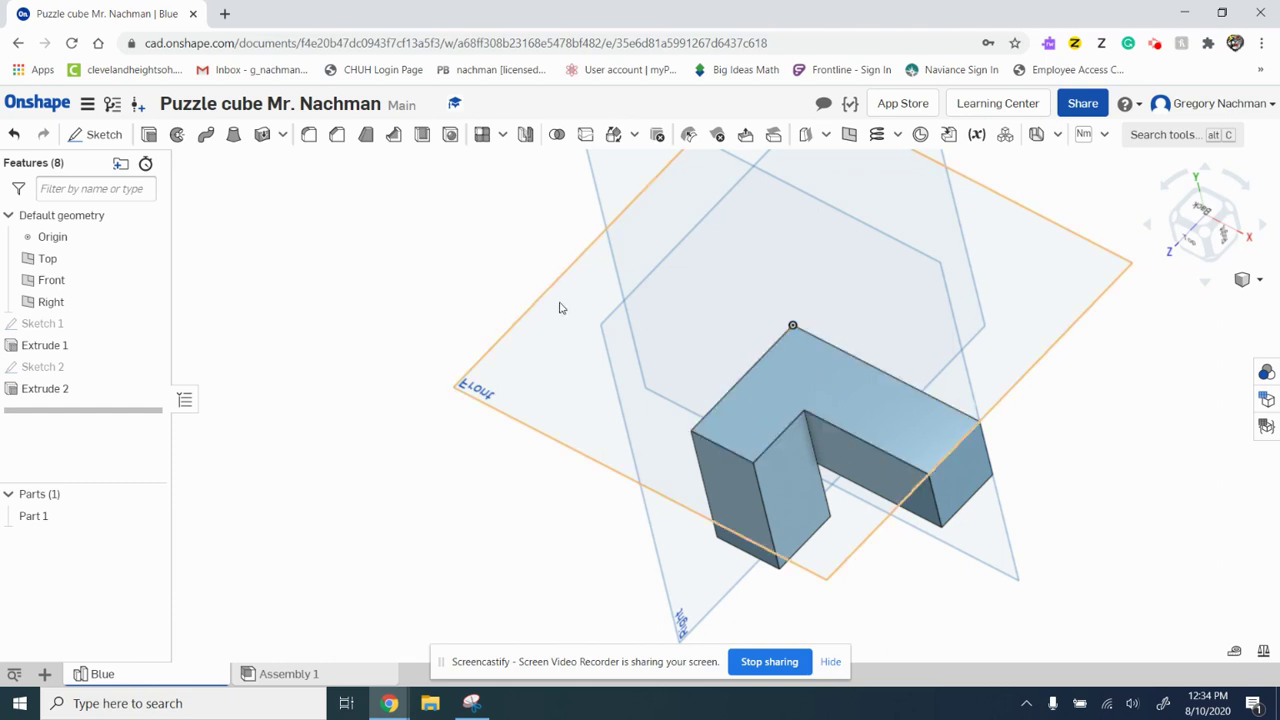
right_click_drag(560, 306, 655, 255)
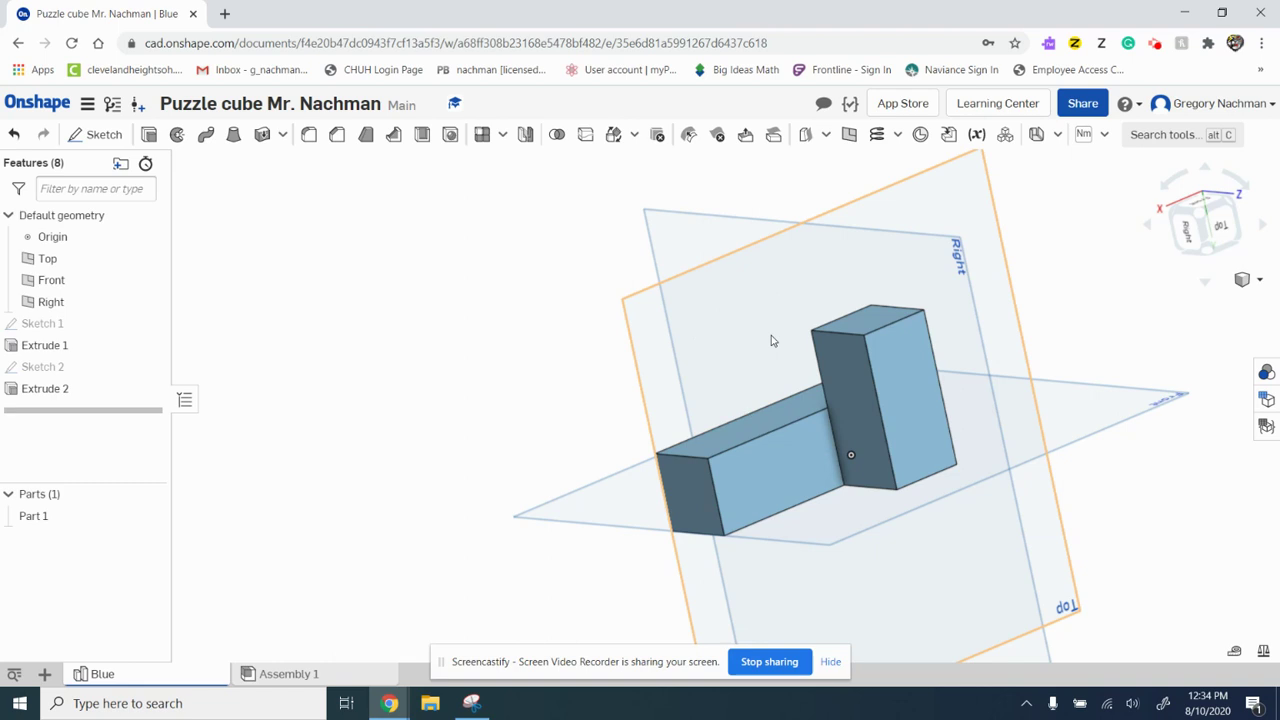
scroll(771, 341, "down", 2)
scroll(771, 341, "up", 2)
scroll(771, 341, "down", 2)
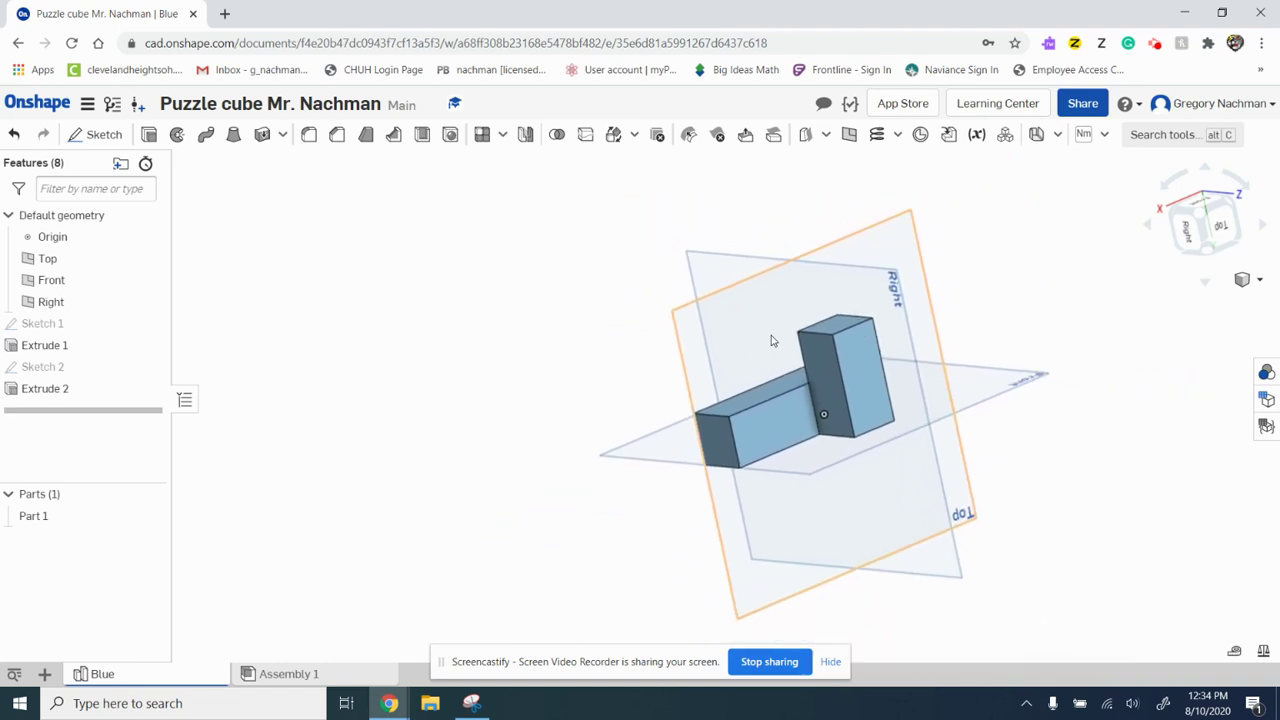
scroll(771, 341, "up", 1)
scroll(771, 340, "down", 2)
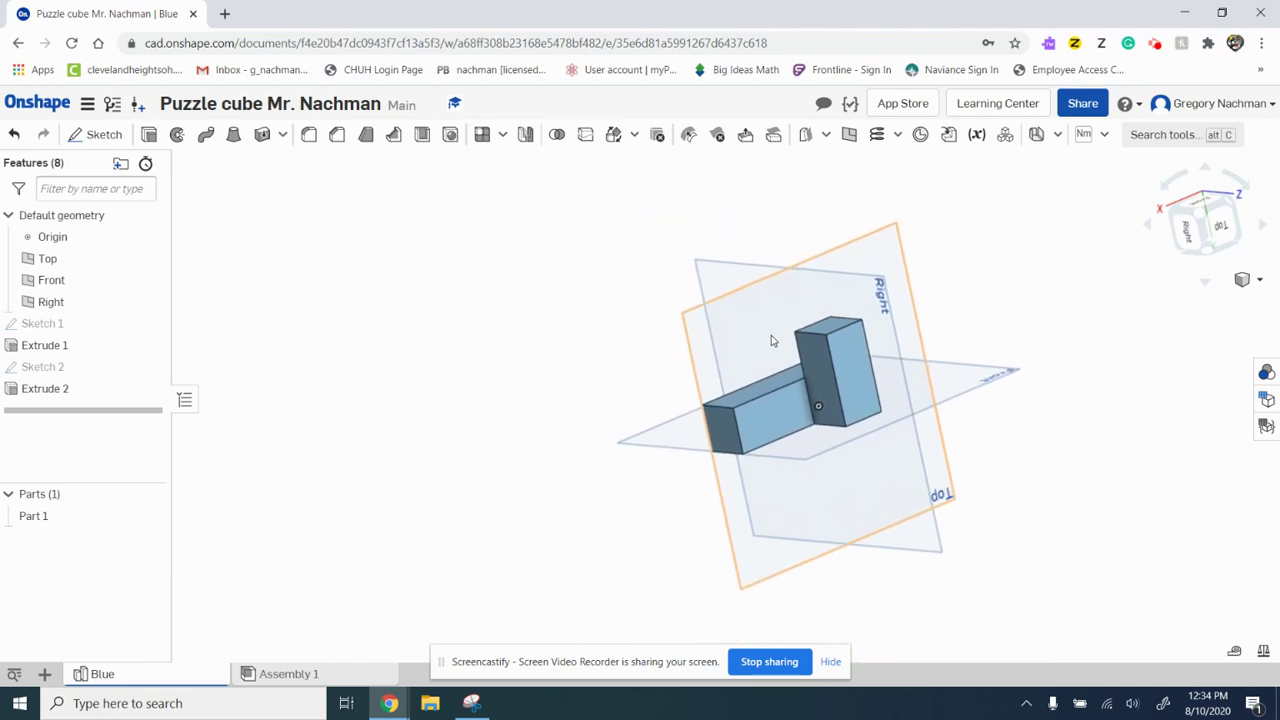
scroll(771, 340, "up", 2)
scroll(771, 340, "down", 2)
scroll(771, 341, "up", 2)
scroll(771, 341, "down", 2)
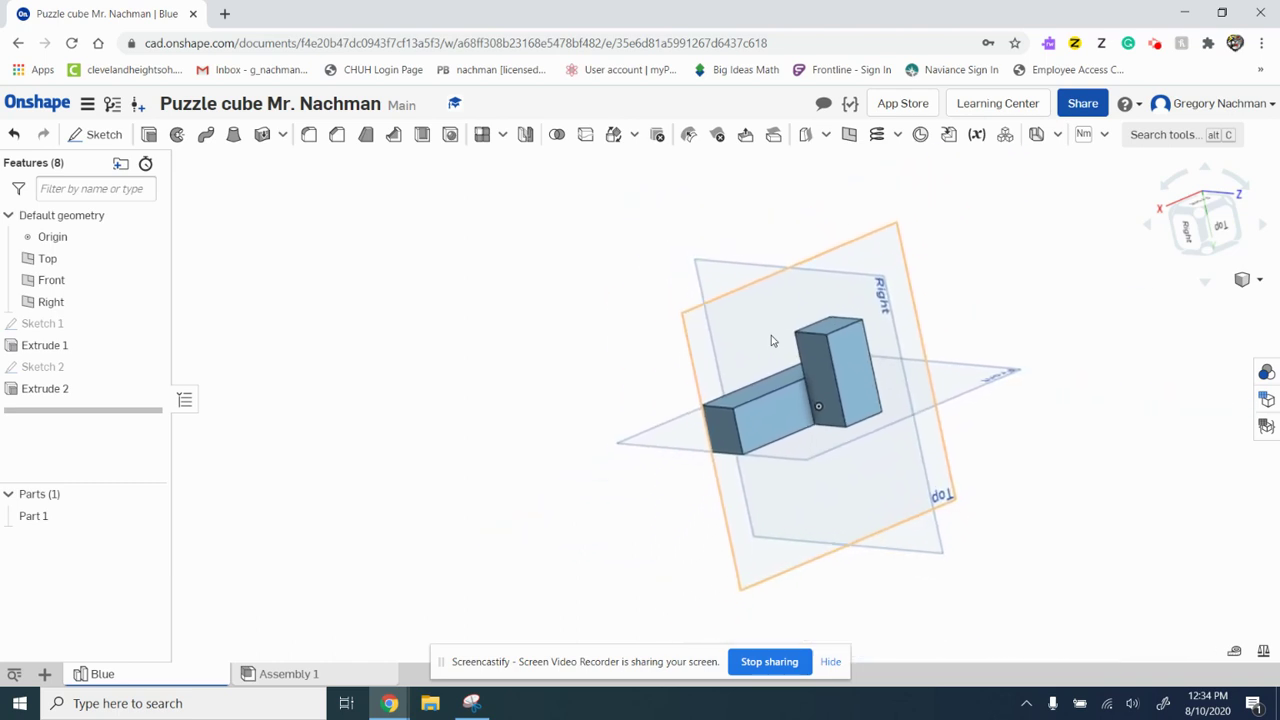
scroll(771, 341, "up", 1)
scroll(771, 341, "up", 1)
scroll(771, 341, "down", 2)
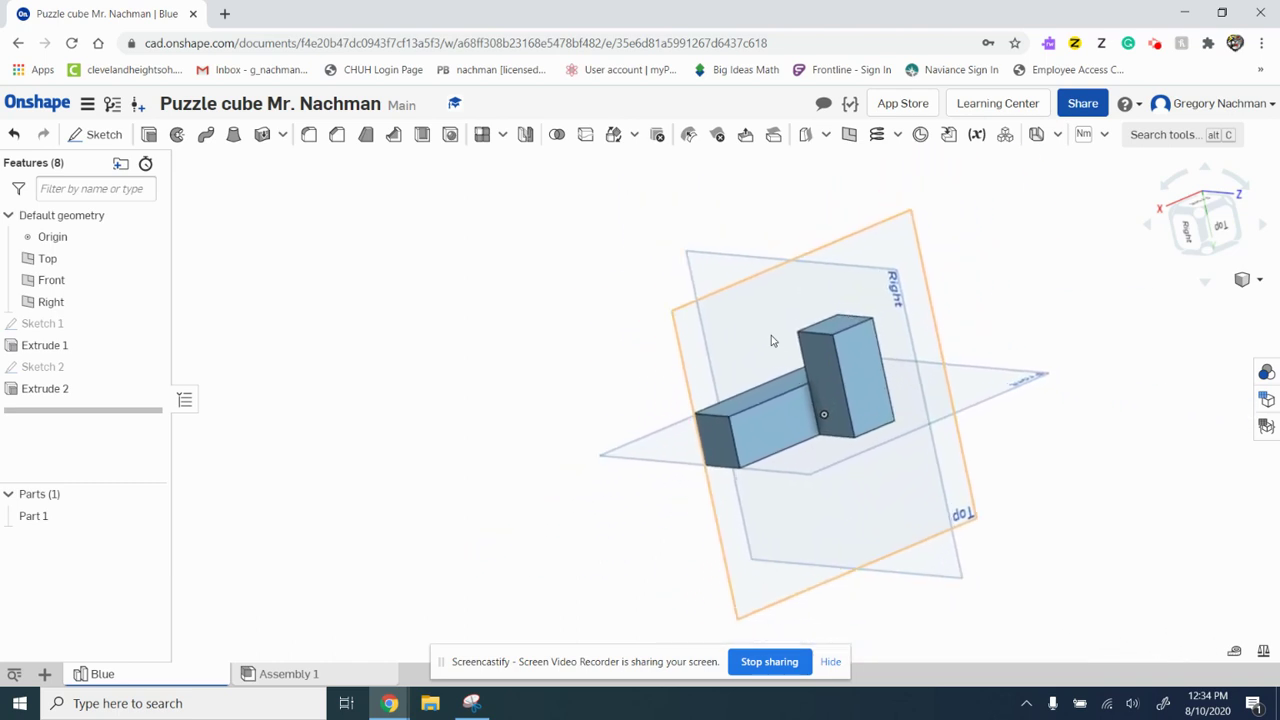
scroll(771, 341, "up", 2)
scroll(771, 341, "down", 3)
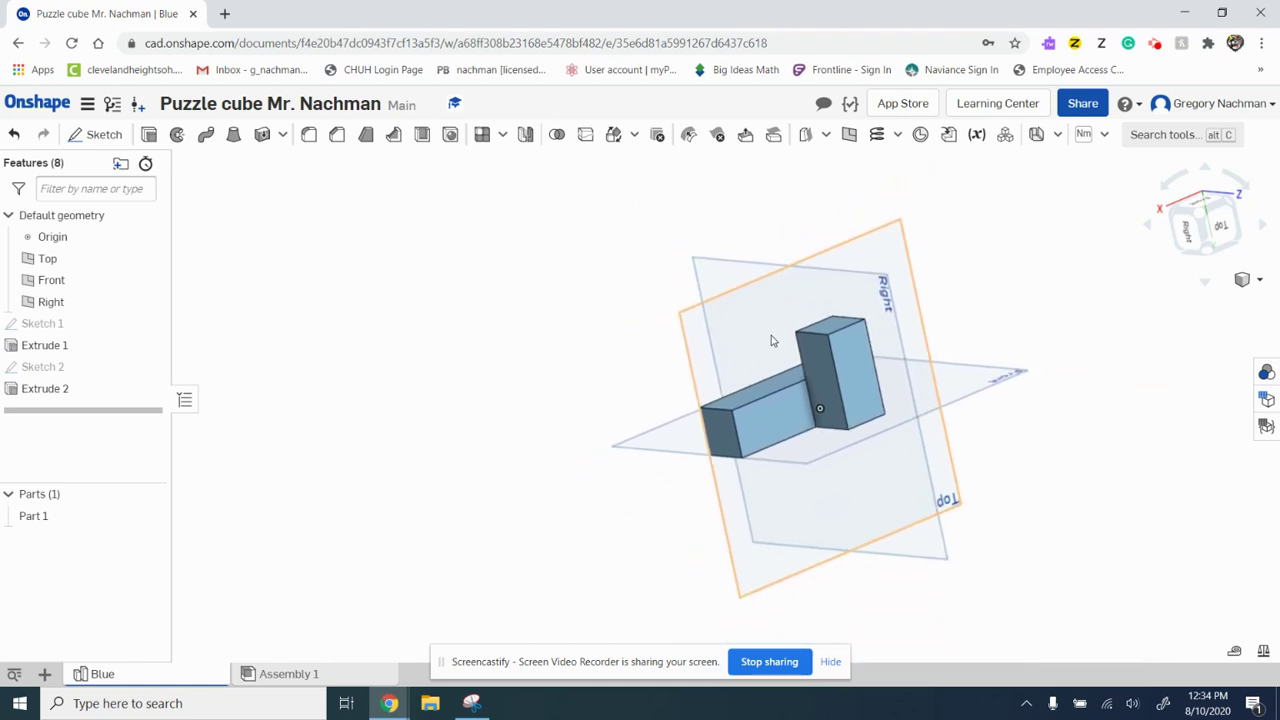
right_click_drag(749, 343, 706, 366)
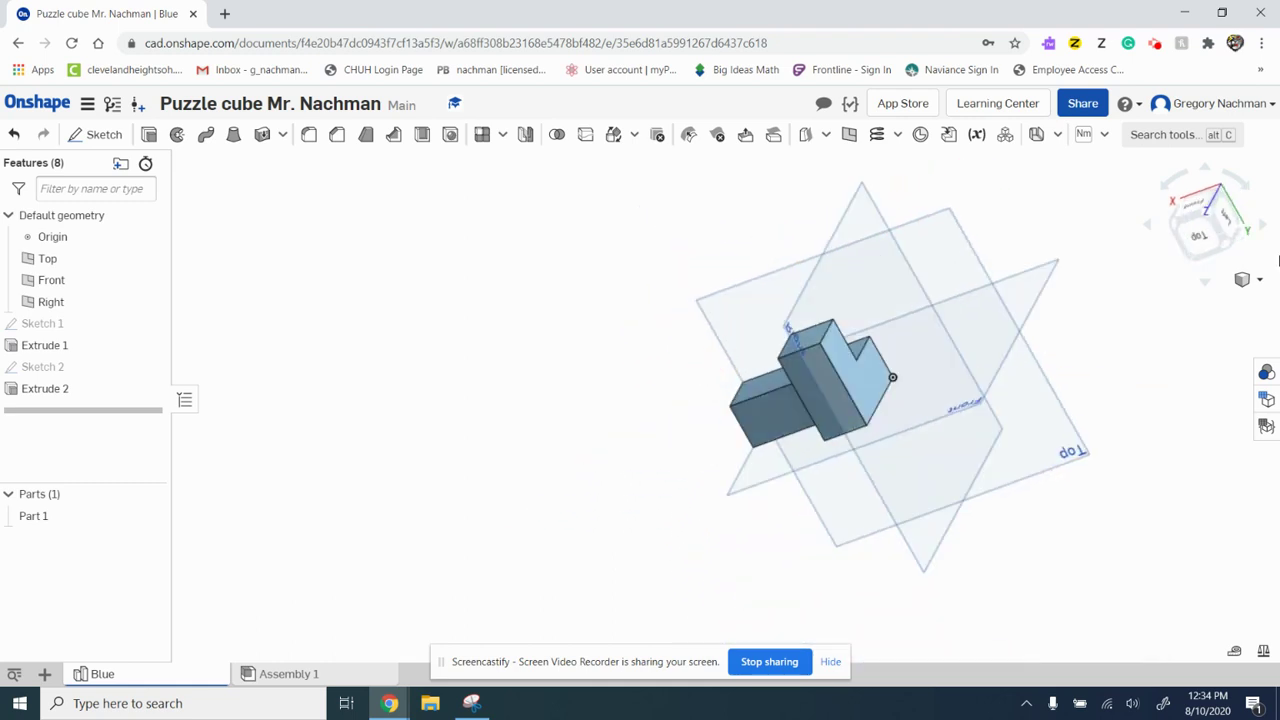
Step: Zoom to fit the whole model, then start Zoom to window
left_click(1262, 288)
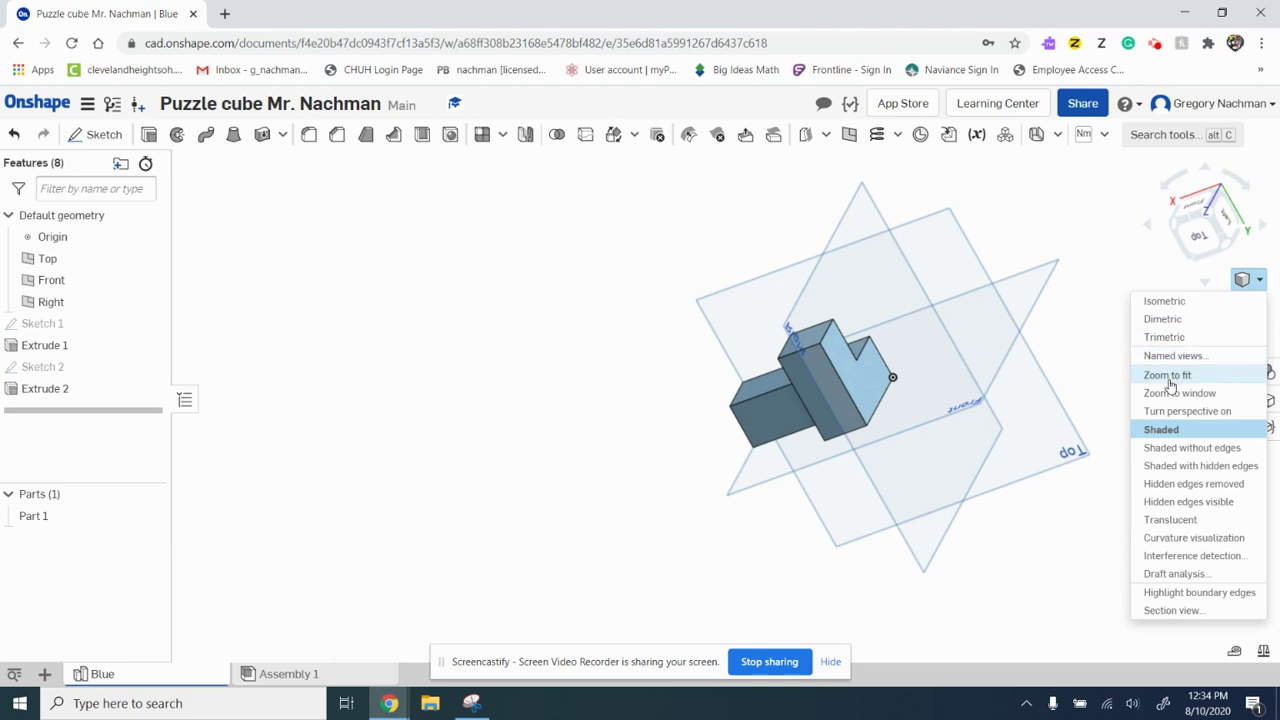
left_click(1186, 375)
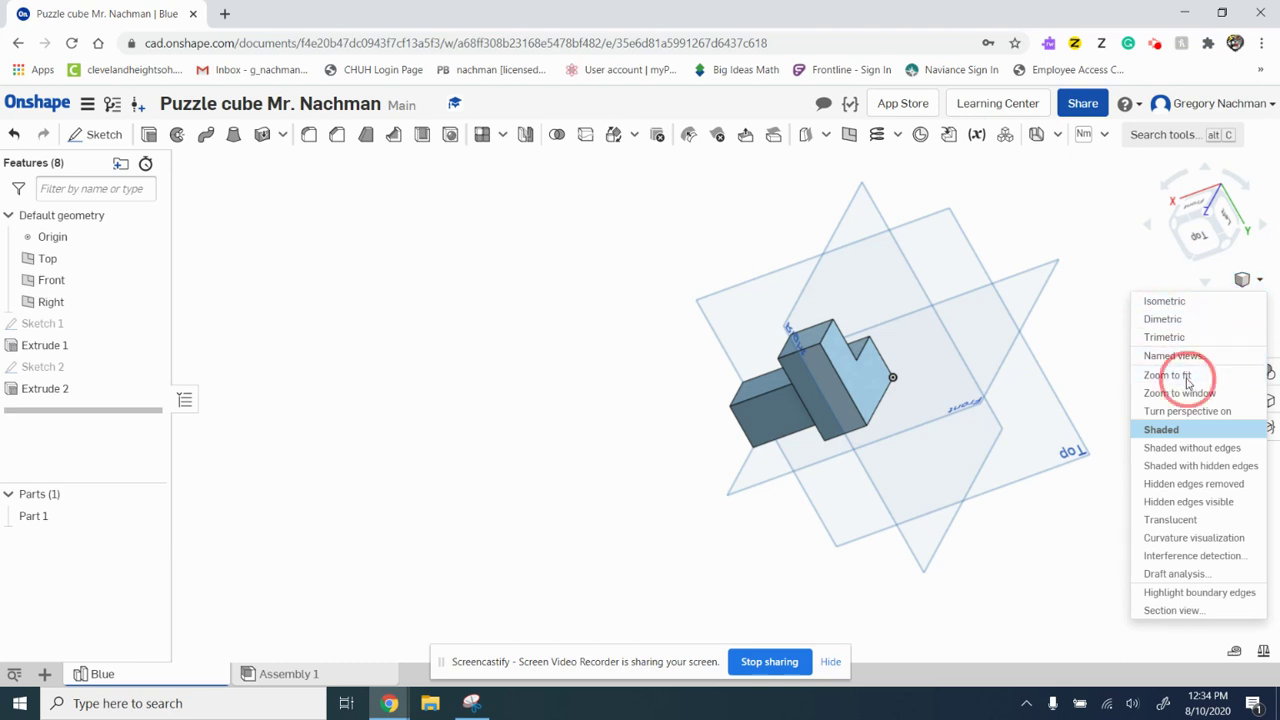
left_click(1260, 283)
left_click(1190, 393)
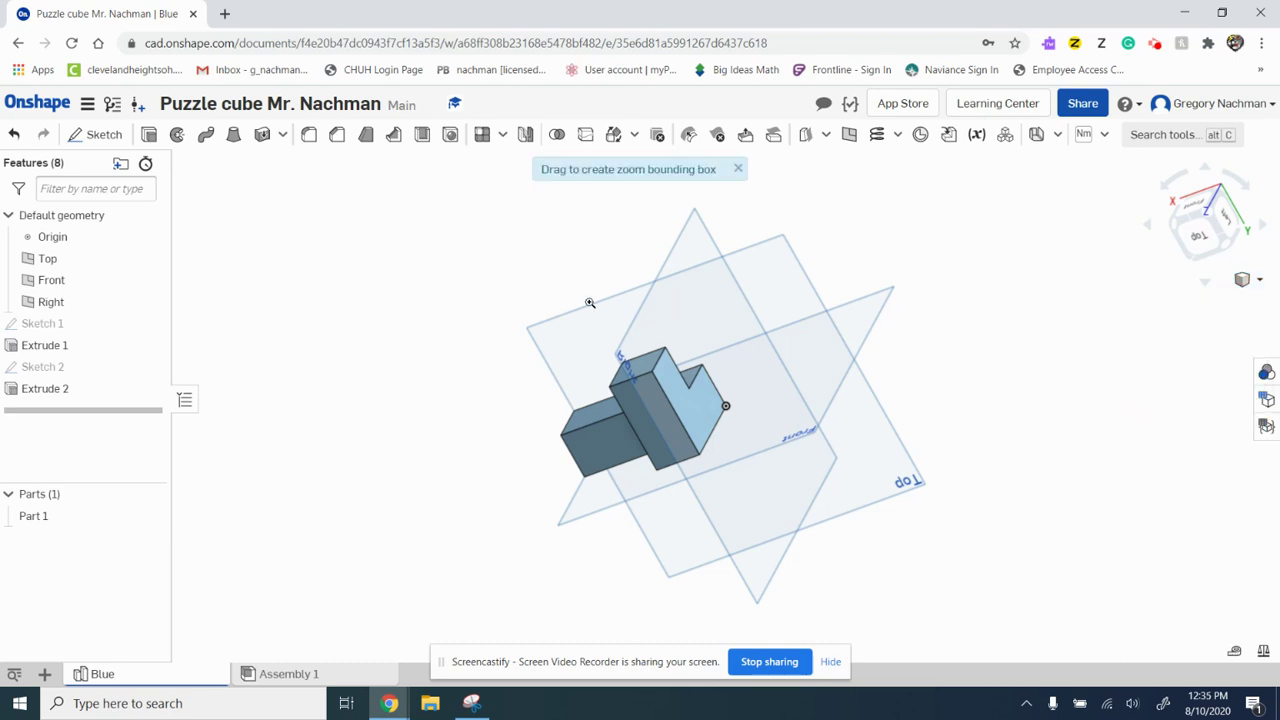
Step: Zoom to a window box around the L-shaped Part 1 so it fills the view
left_click_drag(501, 307, 789, 517)
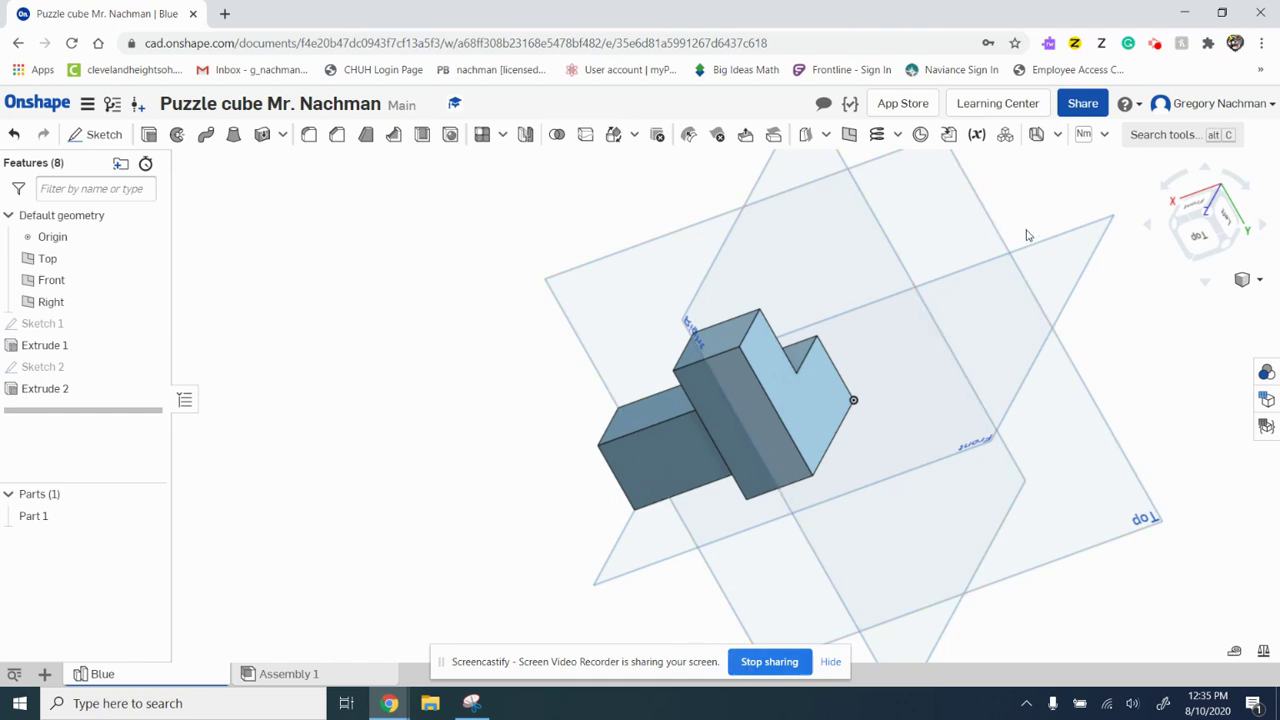
left_click(1084, 104)
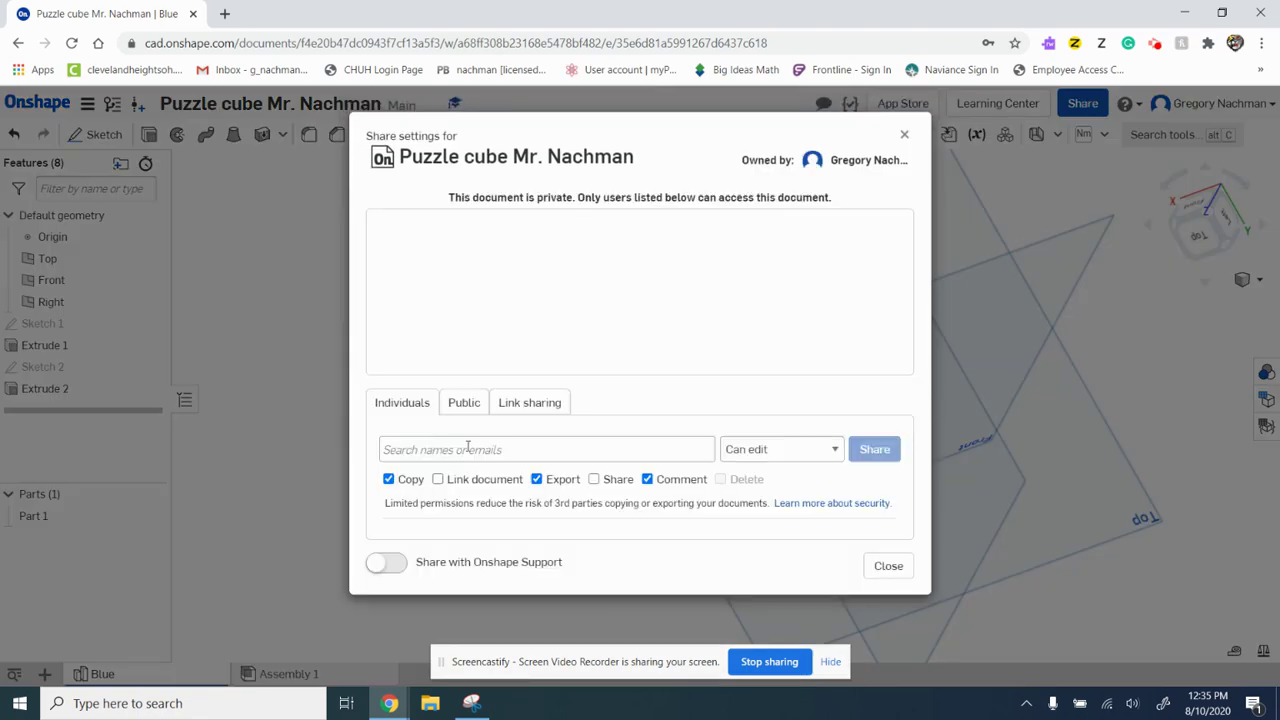
left_click(447, 451)
left_click(875, 452)
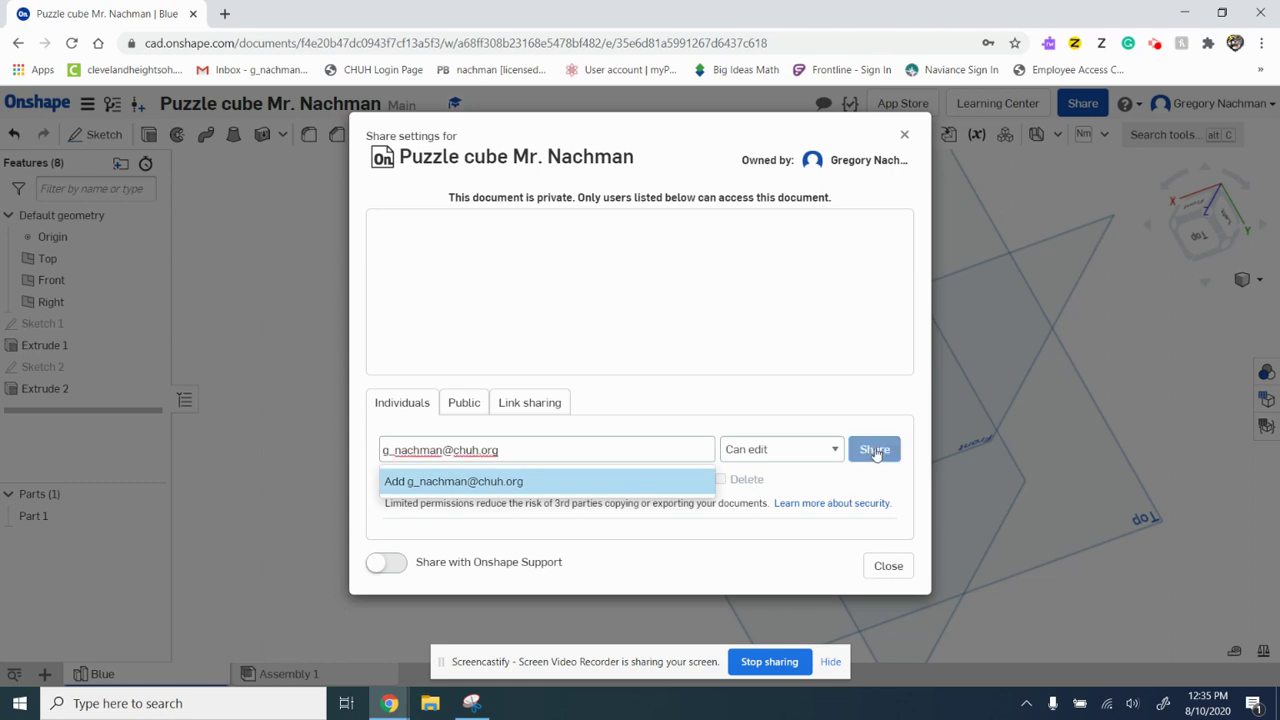
left_click(450, 484)
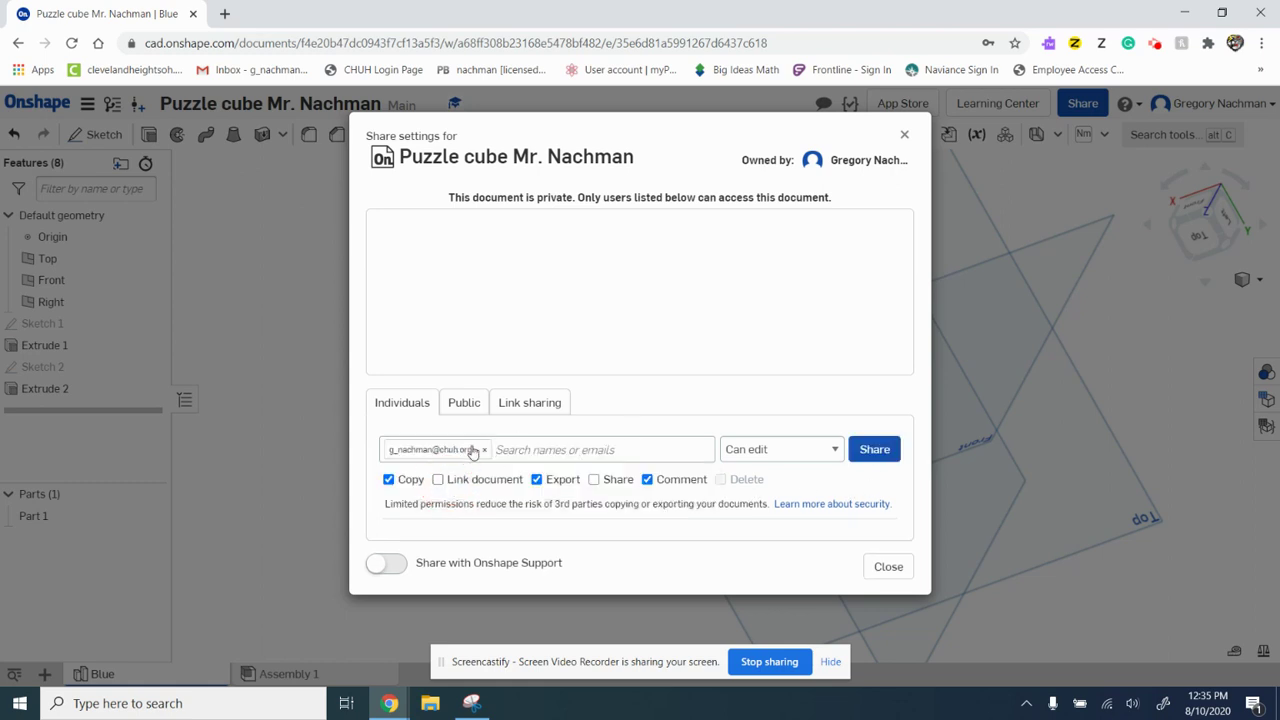
left_click(884, 460)
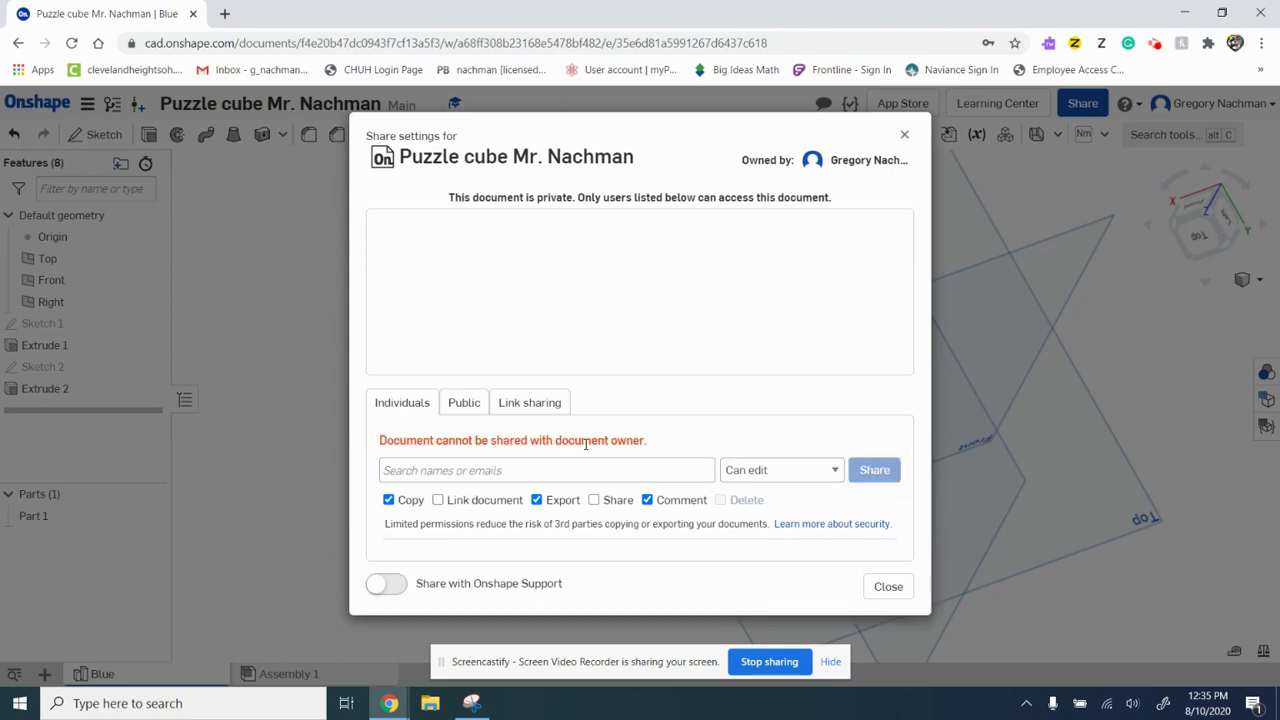
left_click(905, 137)
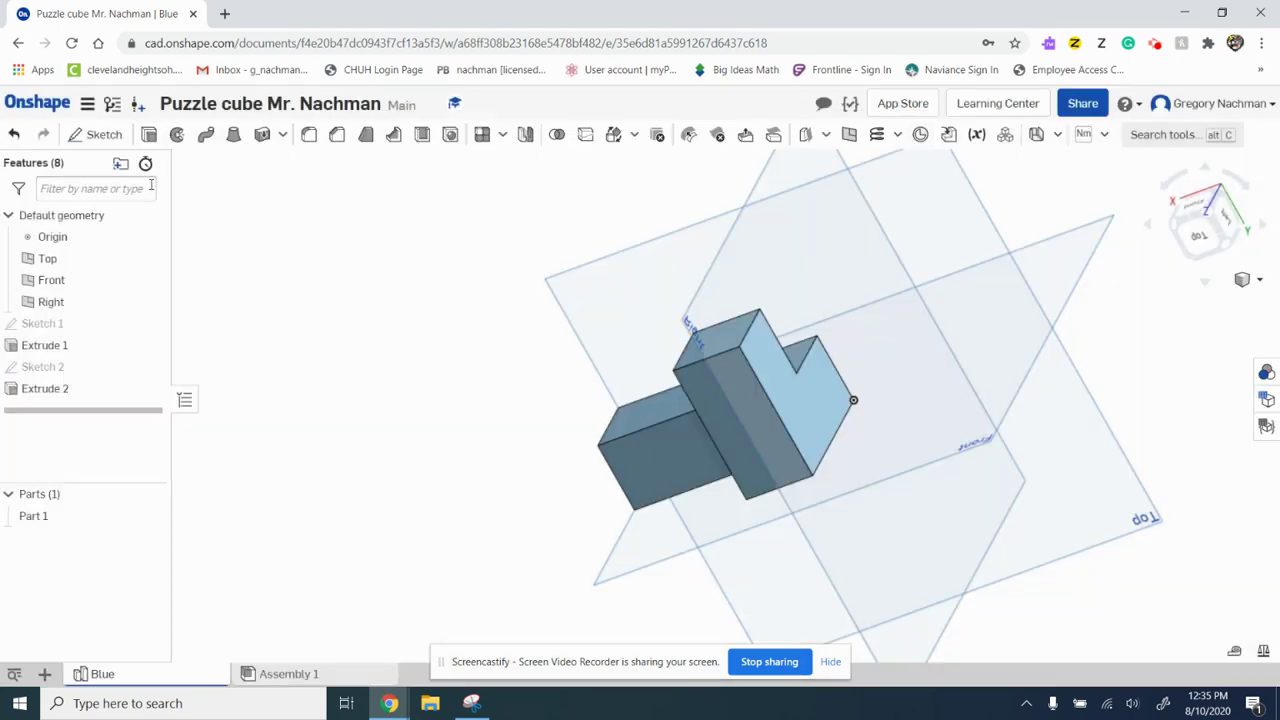
right_click_drag(508, 283, 632, 308)
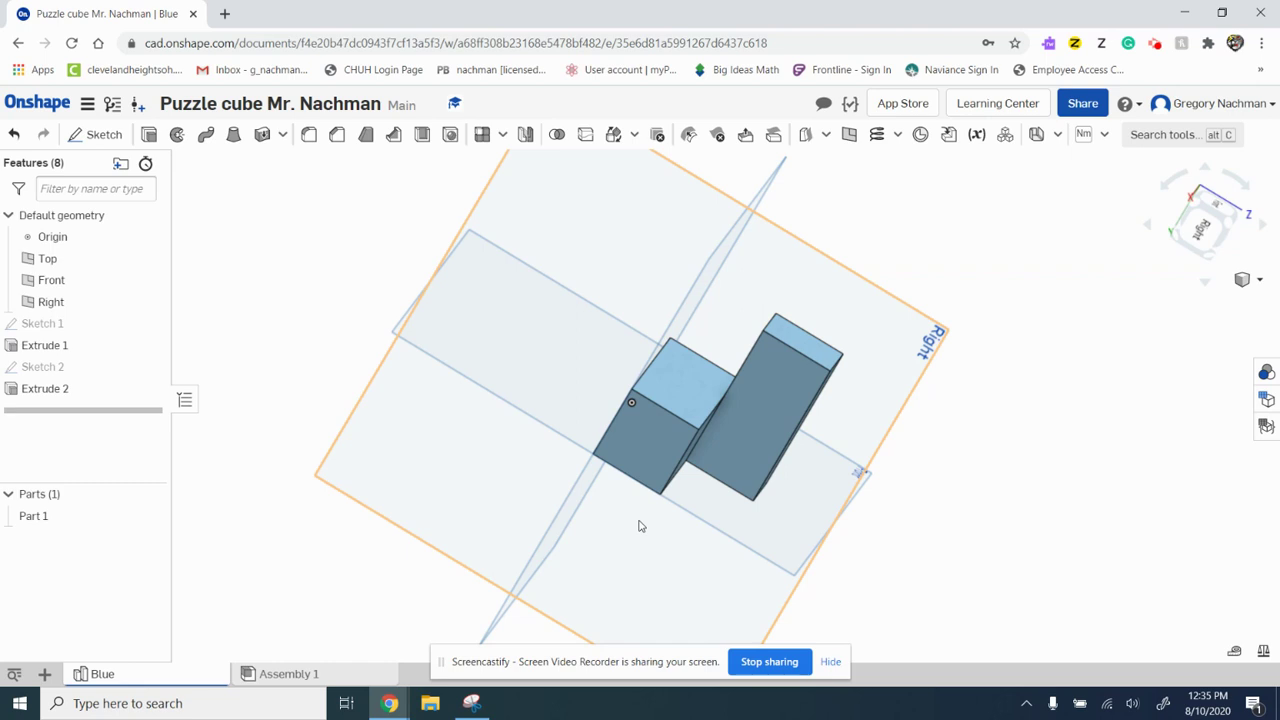